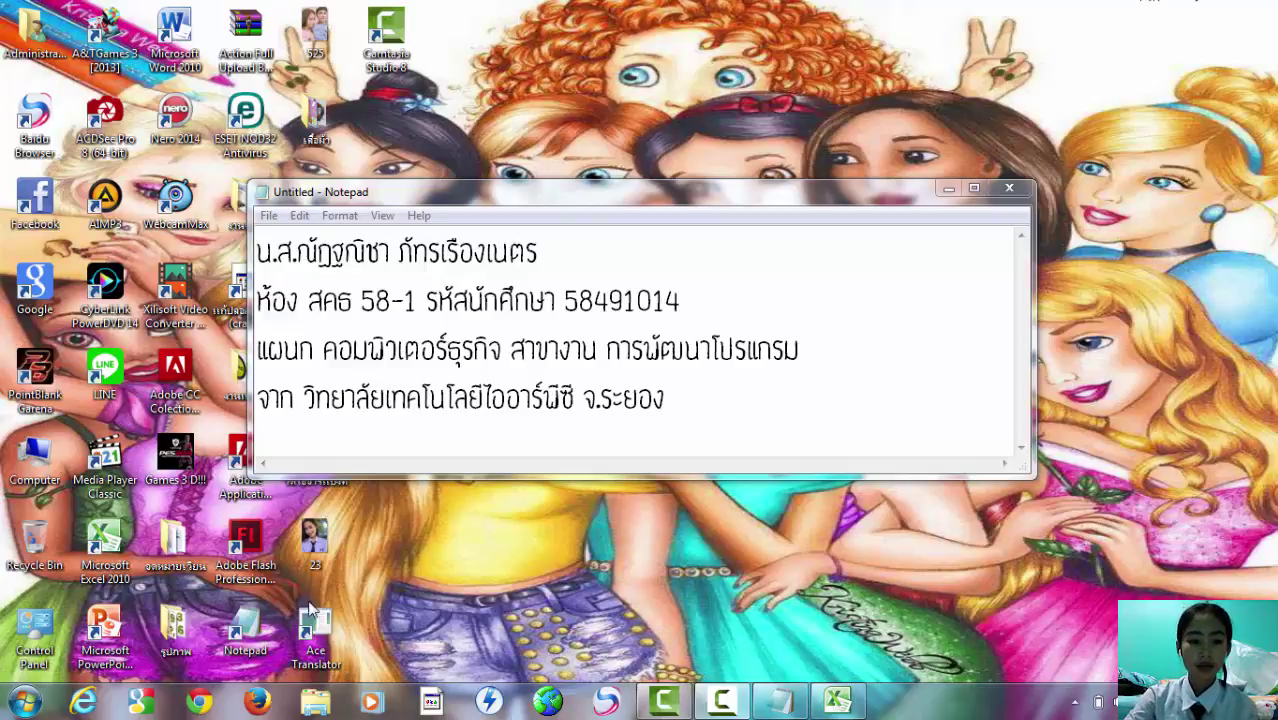
# - Launch Microsoft Excel 2010 from Start > All Programs > Microsoft Office
pyautogui.click(26, 700)
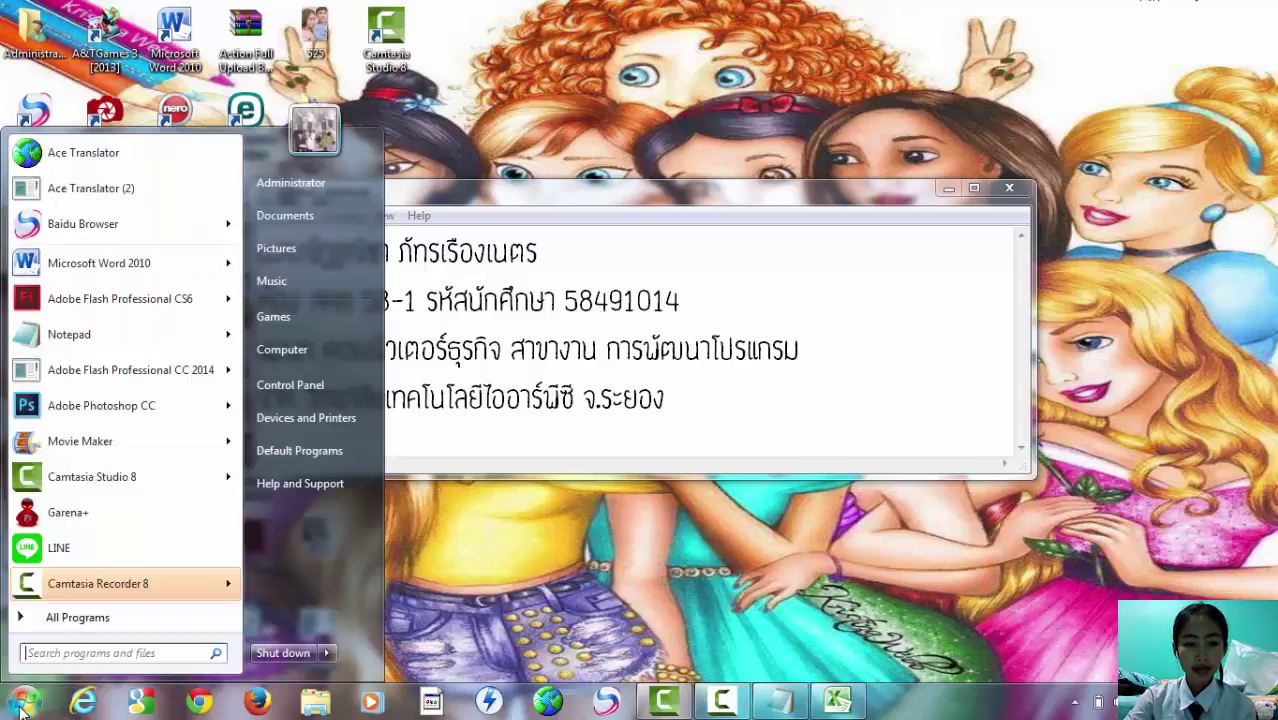
pyautogui.click(86, 617)
pyautogui.moveTo(238, 485); pyautogui.dragTo(238, 517)
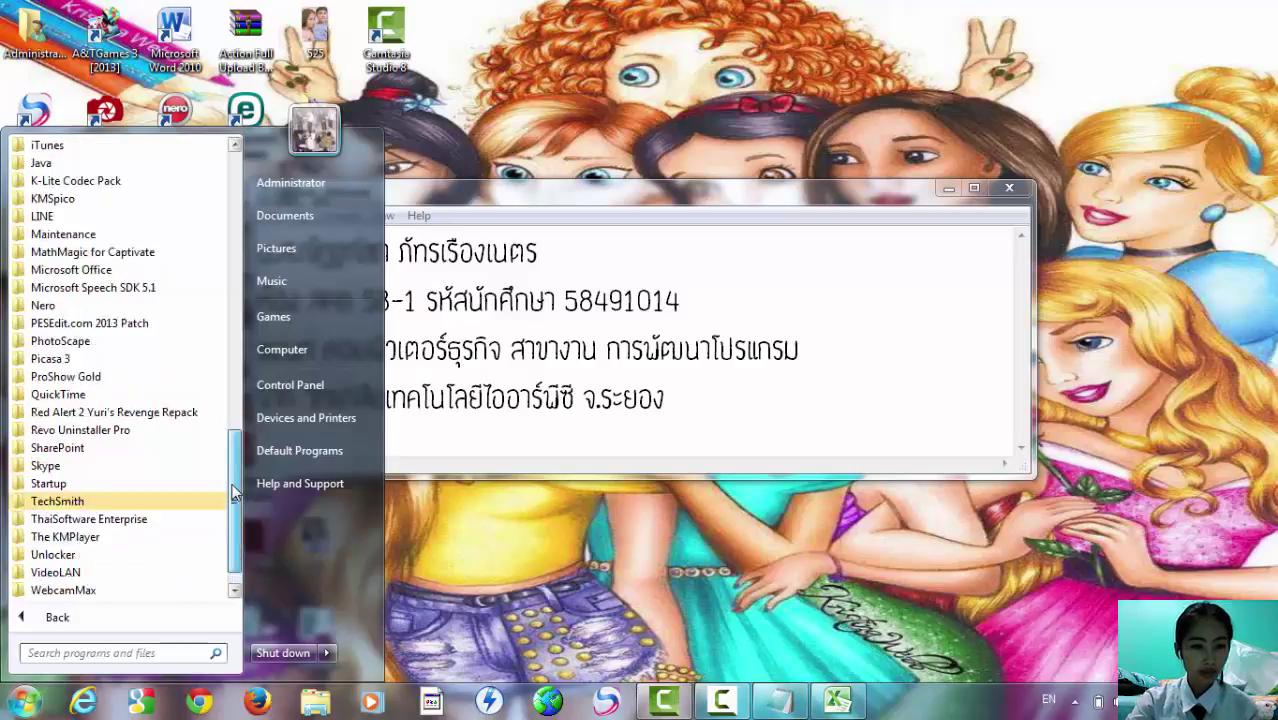
pyautogui.moveTo(237, 560)
pyautogui.mouseDown()
pyautogui.moveTo(236, 396)
pyautogui.moveTo(236, 414)
pyautogui.mouseUp()
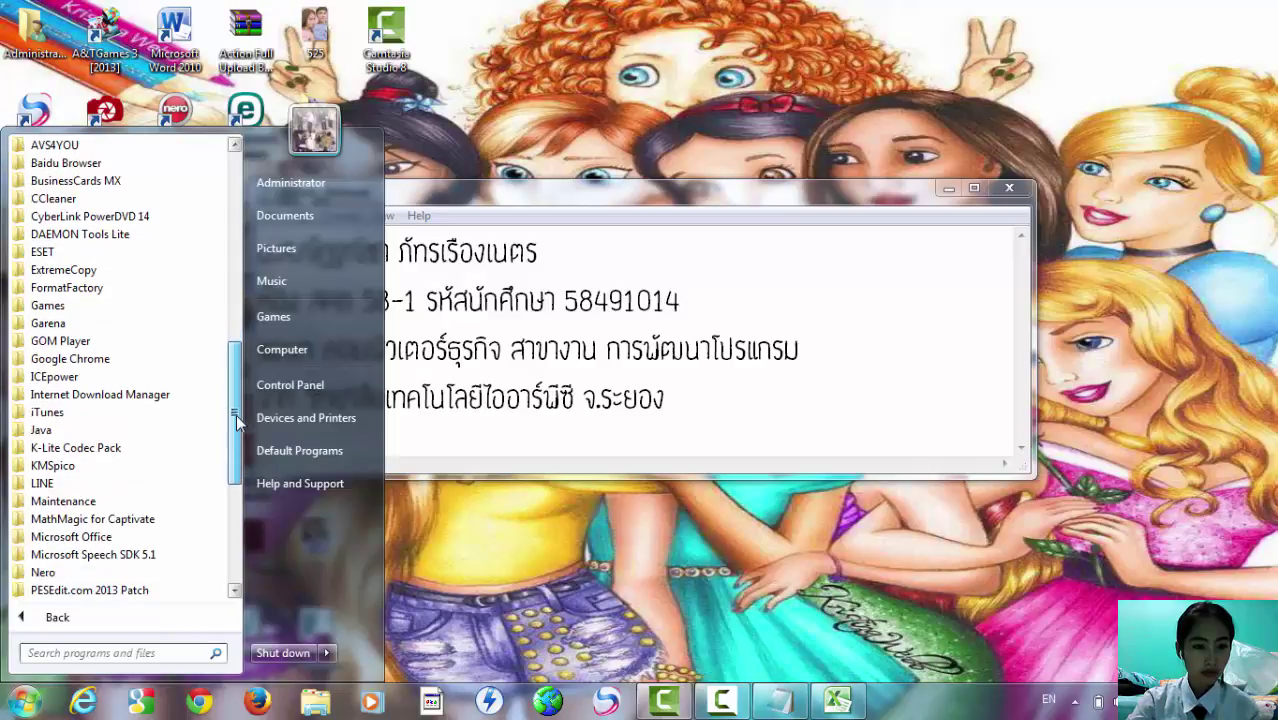
pyautogui.click(80, 537)
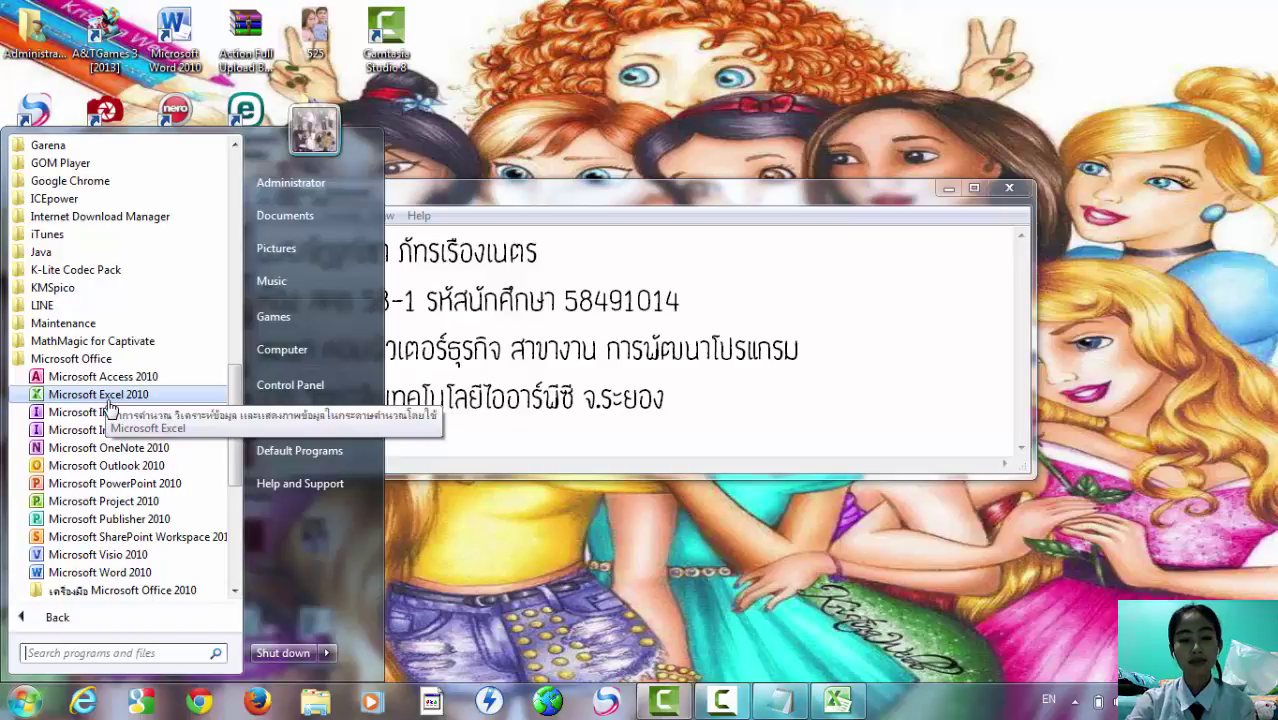
pyautogui.click(109, 401)
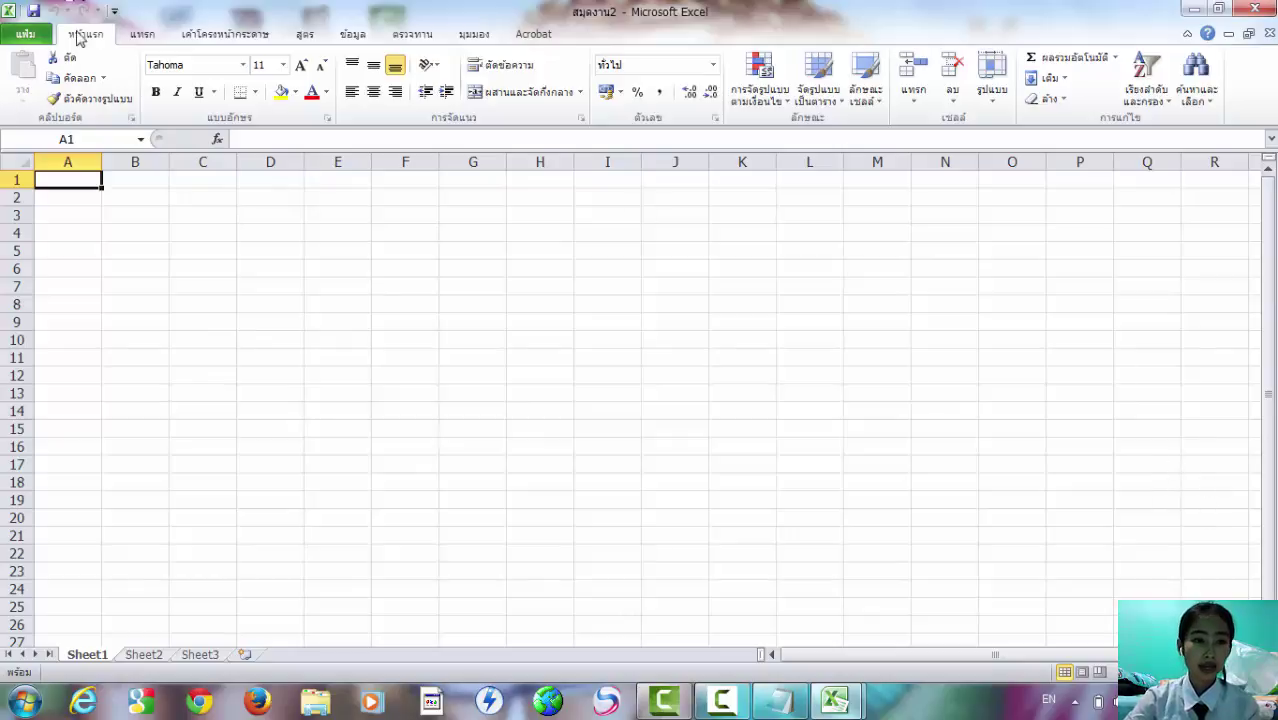
pyautogui.click(20, 36)
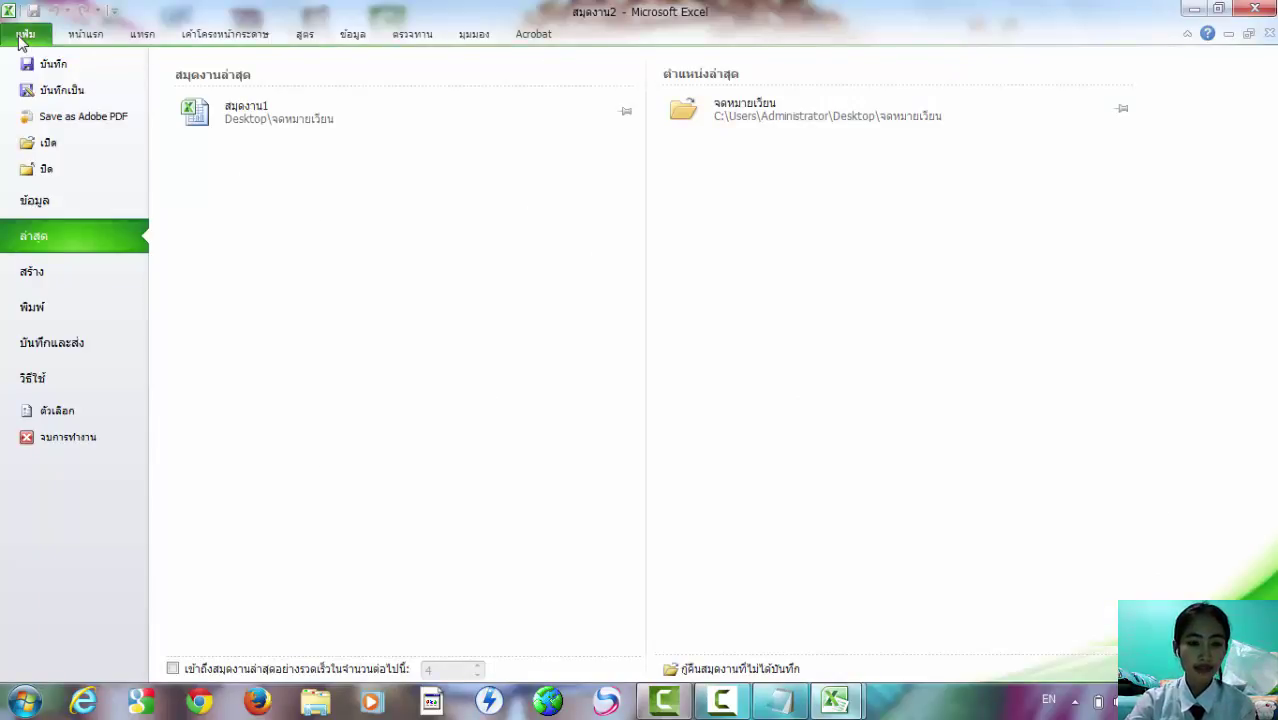
pyautogui.click(82, 36)
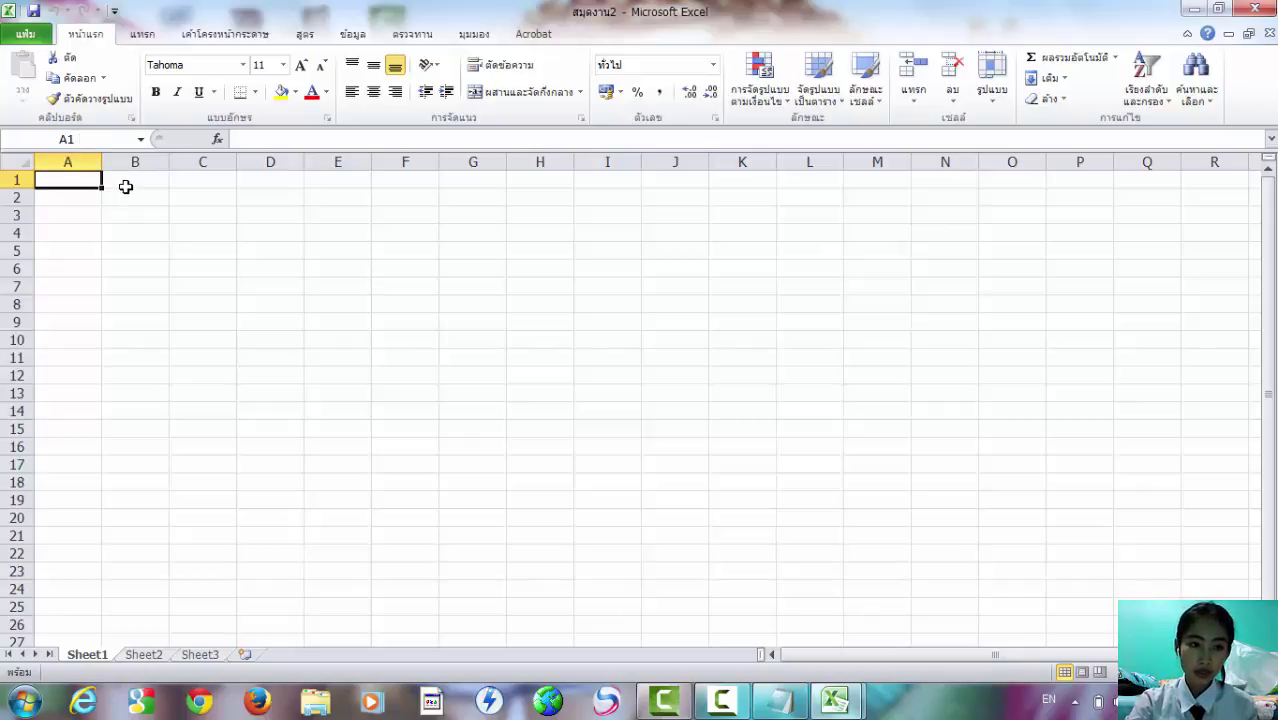
pyautogui.click(106, 179)
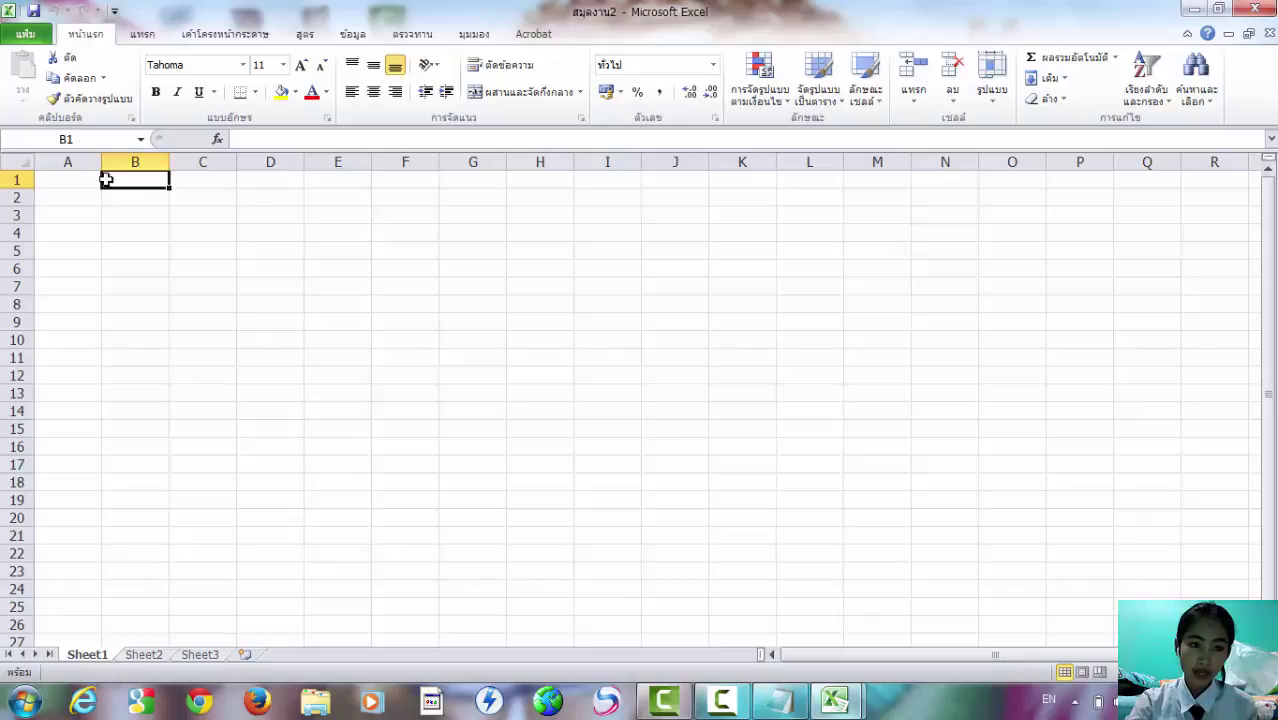
pyautogui.click(203, 192)
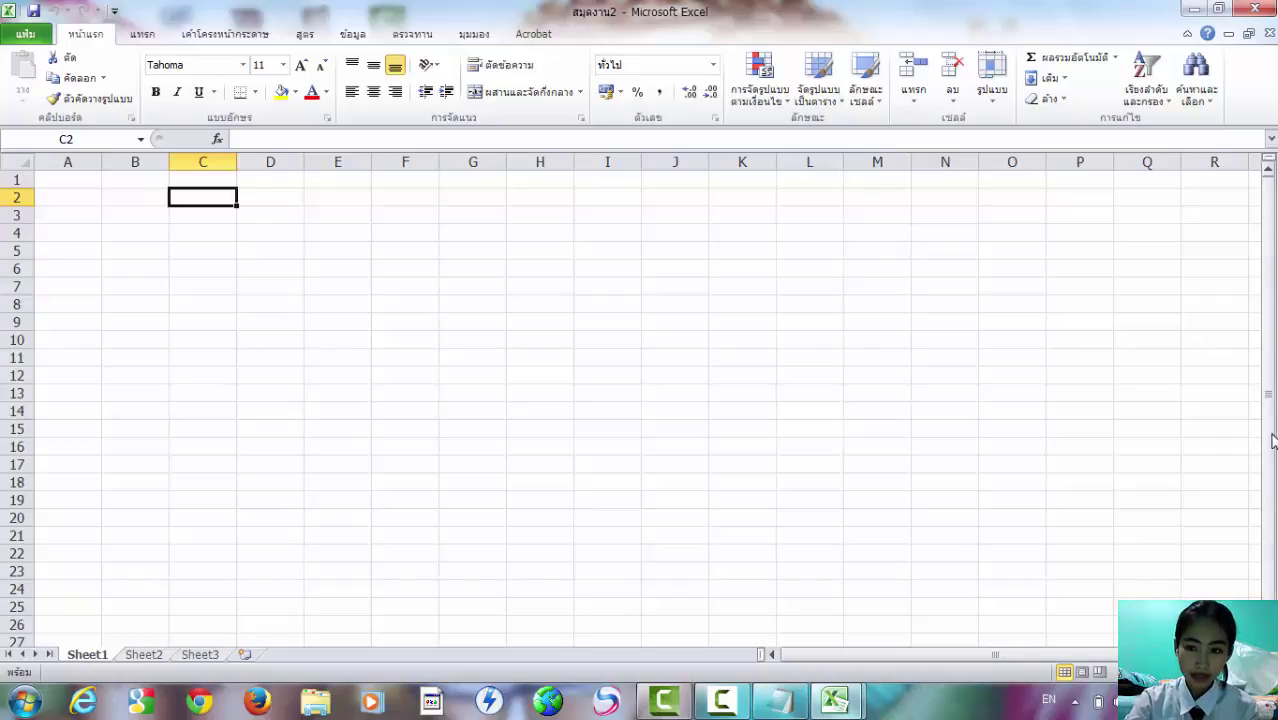
pyautogui.moveTo(1270, 515)
pyautogui.mouseDown()
pyautogui.moveTo(1272, 532)
pyautogui.moveTo(1271, 375)
pyautogui.mouseUp()
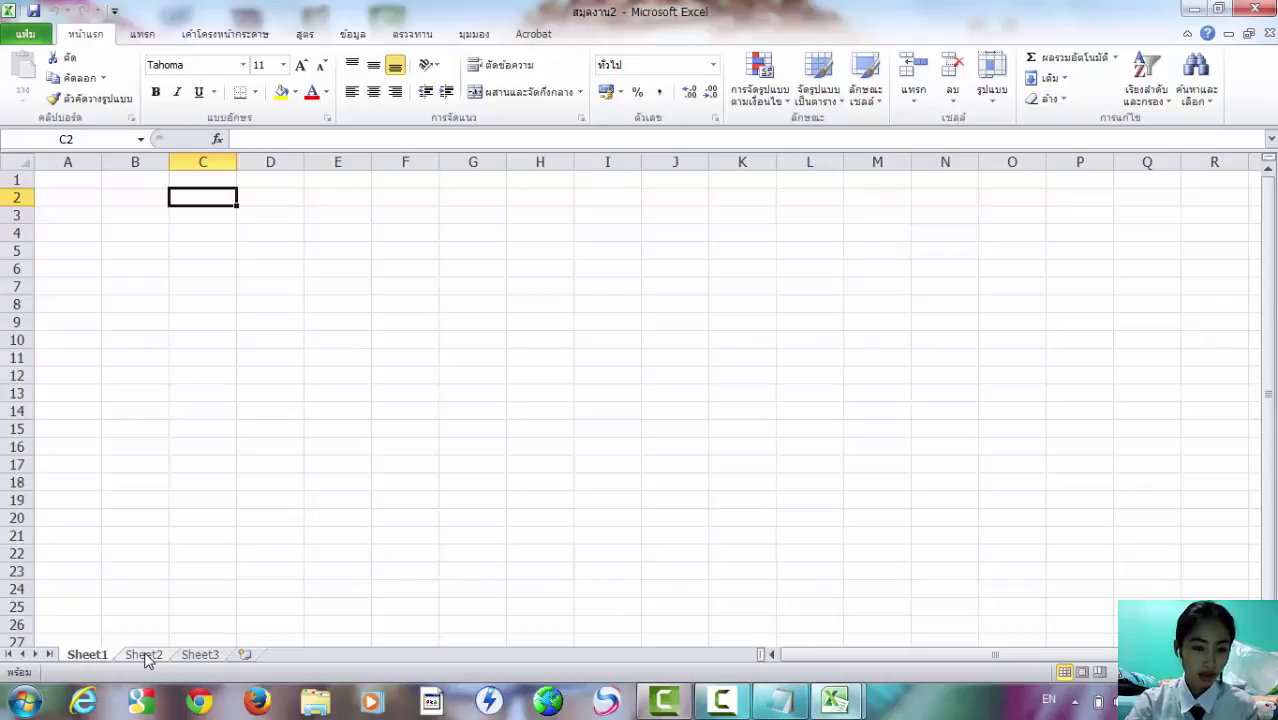
pyautogui.click(82, 184)
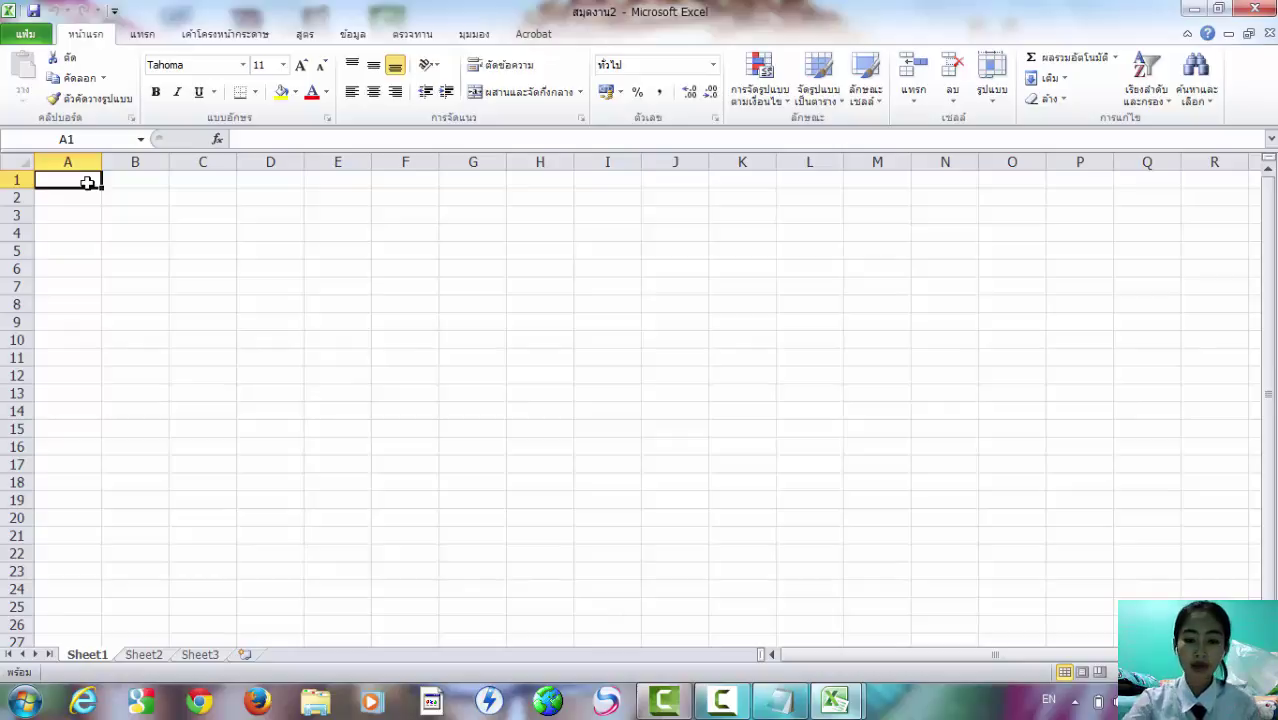
pyautogui.write('2332')
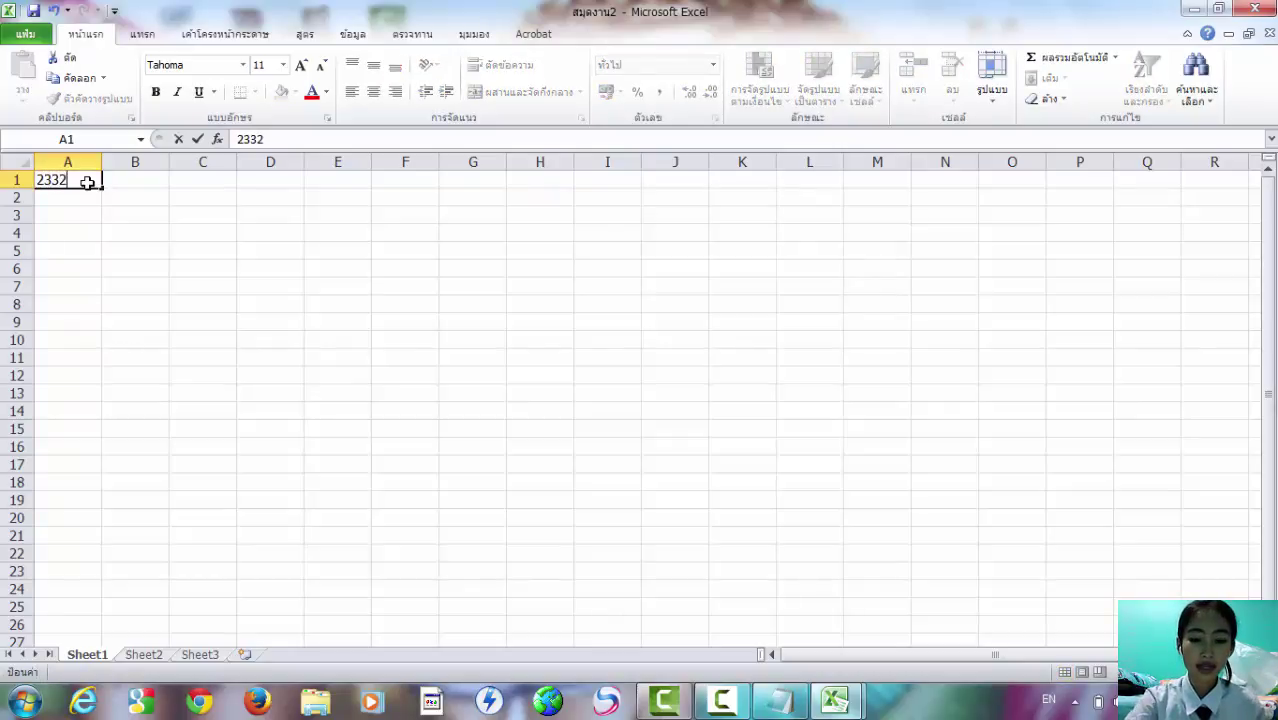
pyautogui.press('BackSpace')
pyautogui.press('BackSpace')
pyautogui.press('BackSpace')
pyautogui.press('BackSpace')
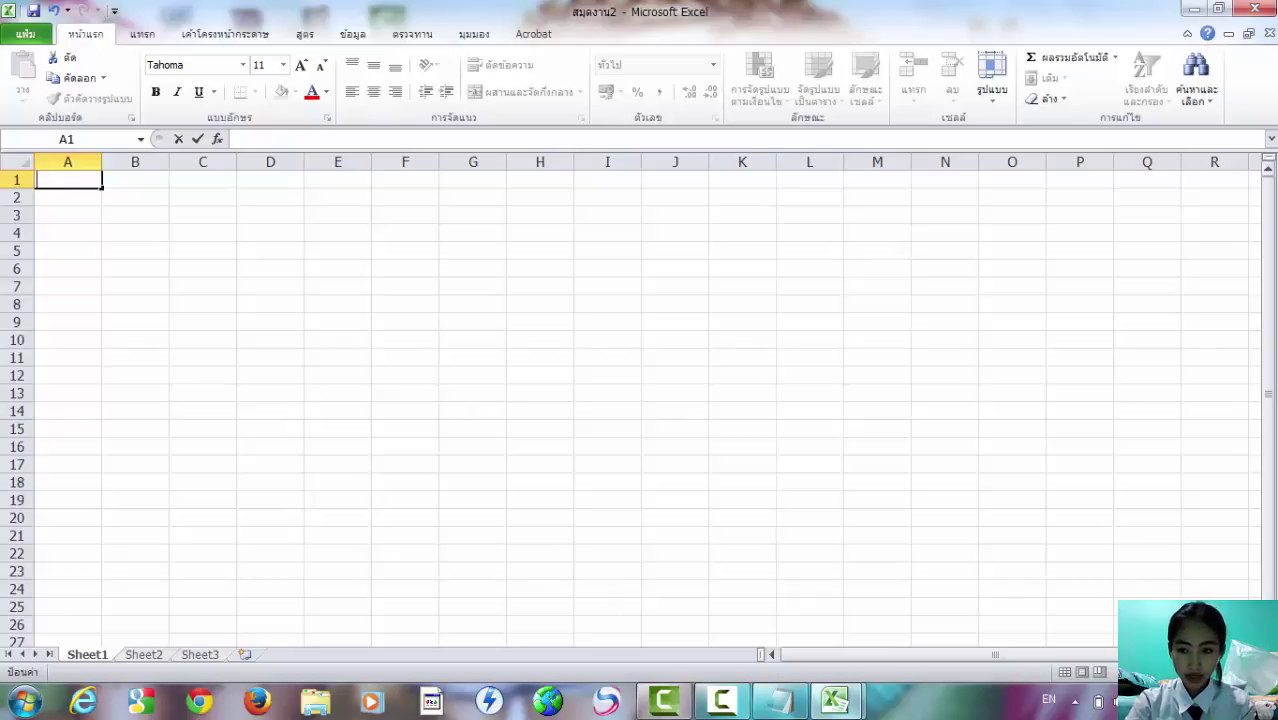
pyautogui.moveTo(1272, 525)
pyautogui.mouseDown()
pyautogui.moveTo(1274, 540)
pyautogui.moveTo(1274, 483)
pyautogui.mouseUp()
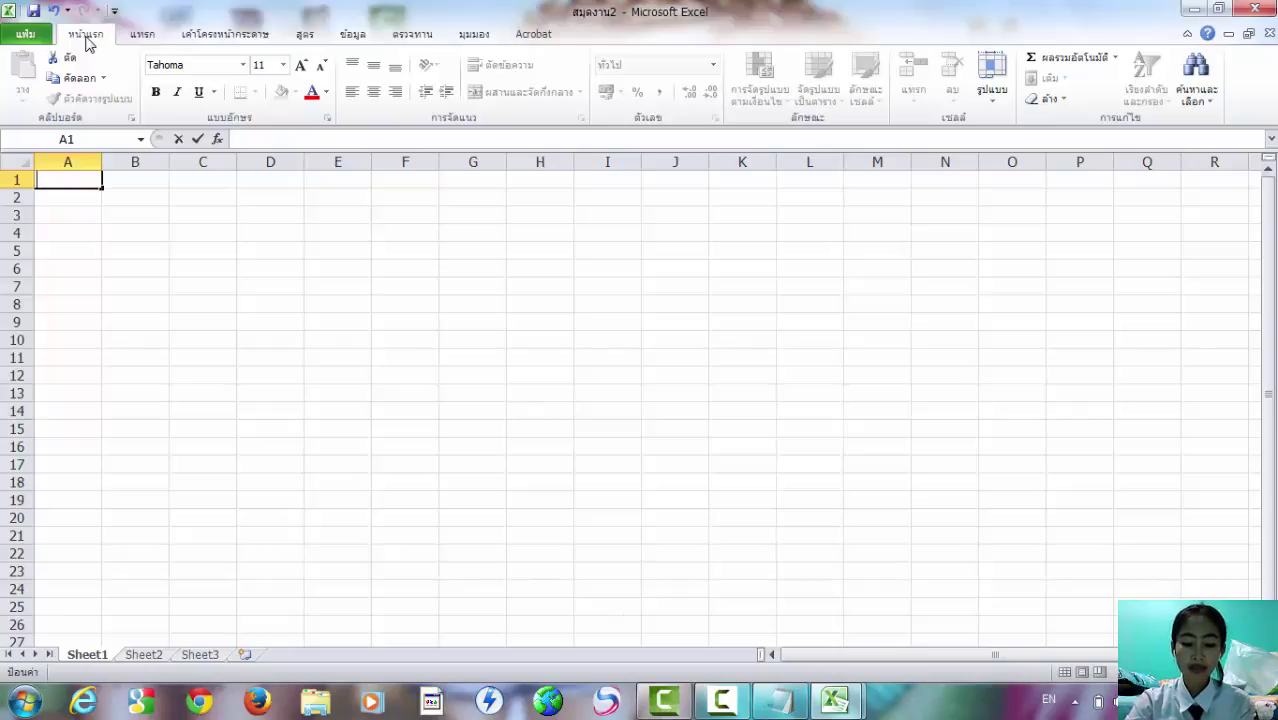
# - Switch the ribbon from the Insert commands to the Page Layout commands
pyautogui.click(136, 38)
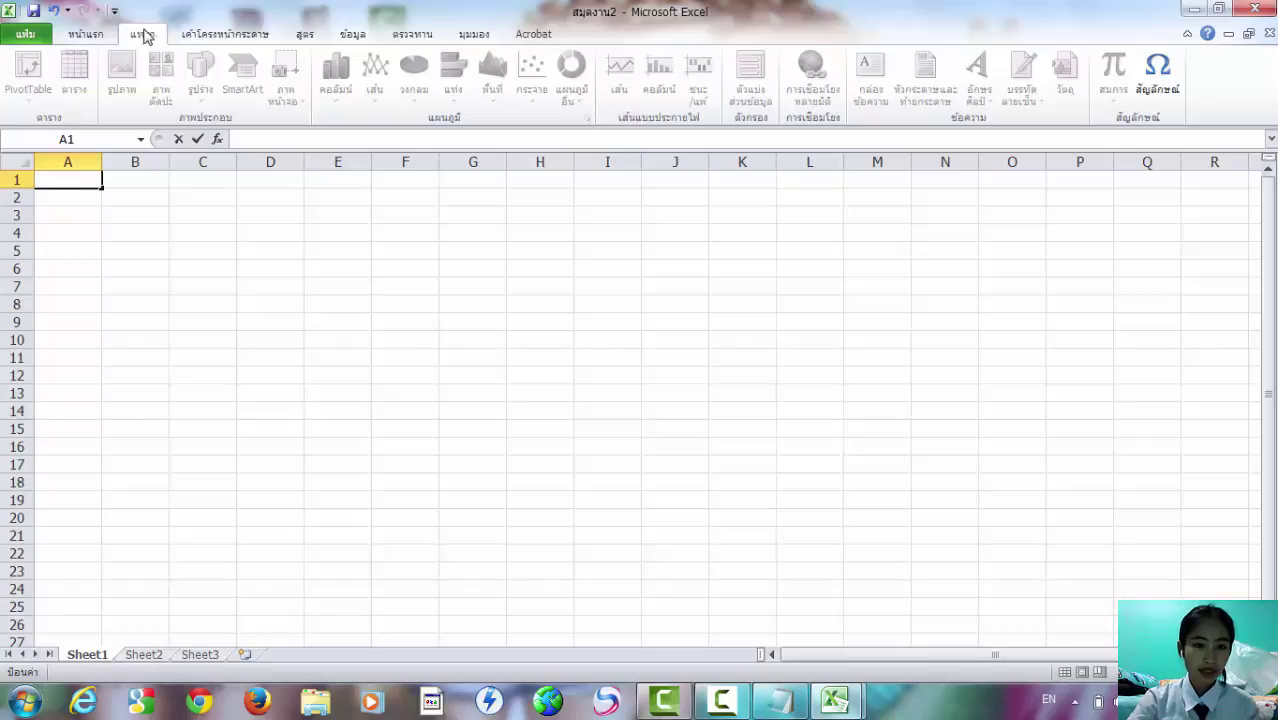
pyautogui.click(215, 38)
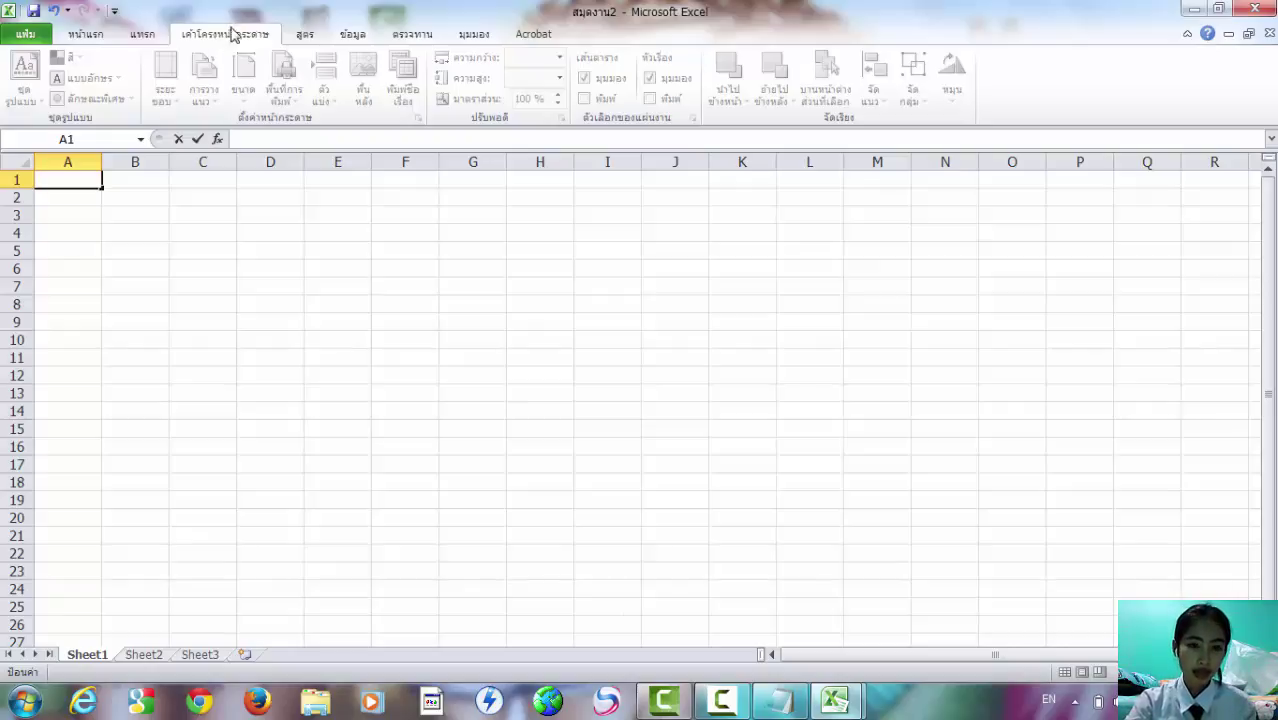
# - Browse the Formulas and Data ribbons, ending on the Review tools
pyautogui.click(306, 35)
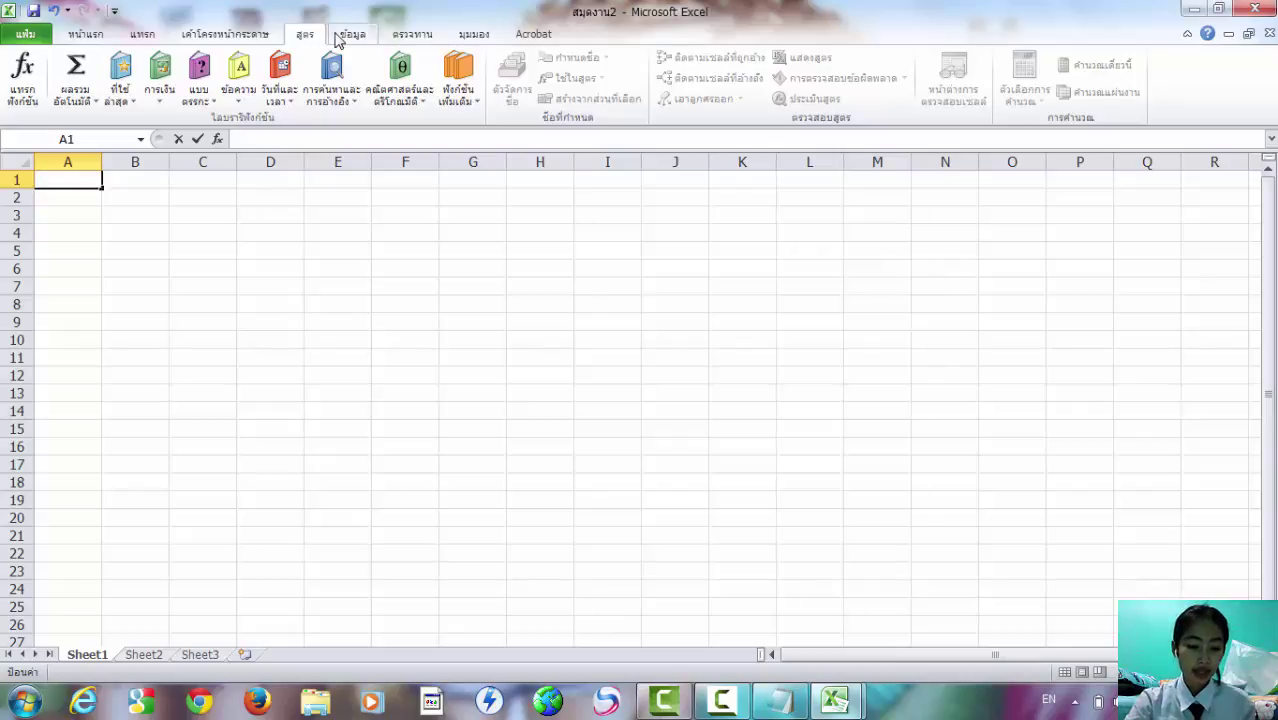
pyautogui.click(350, 34)
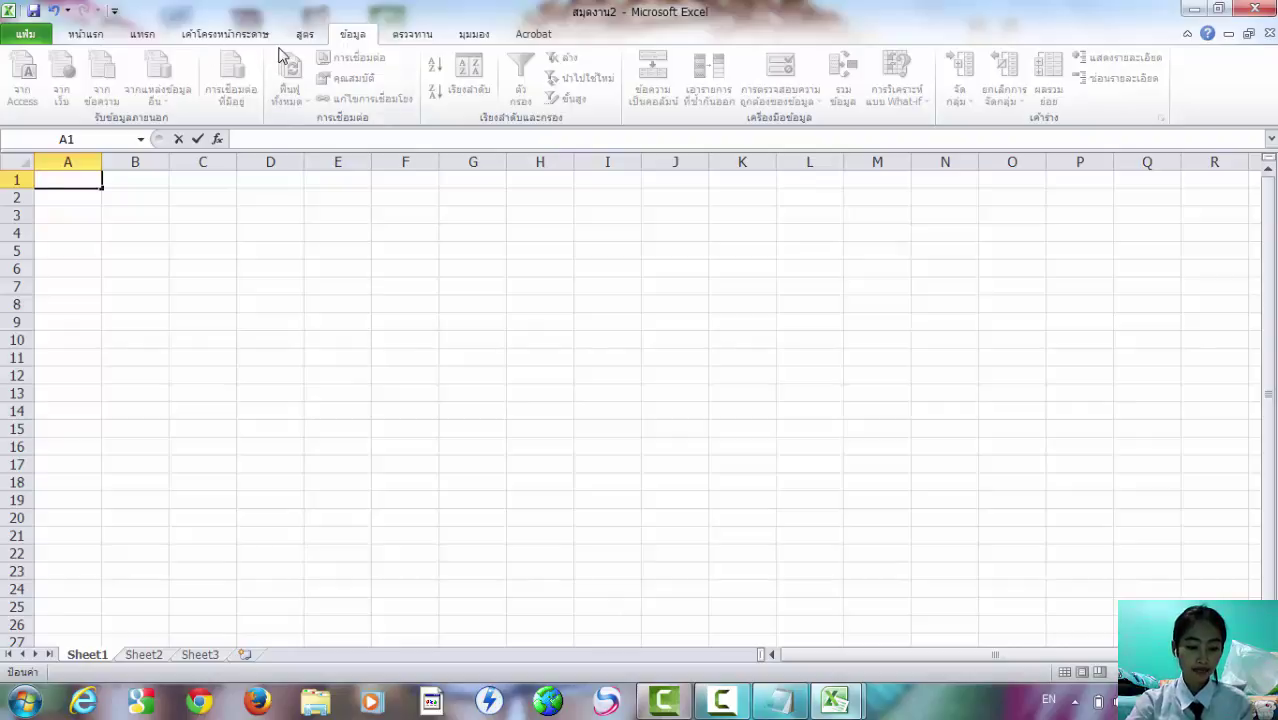
pyautogui.click(412, 38)
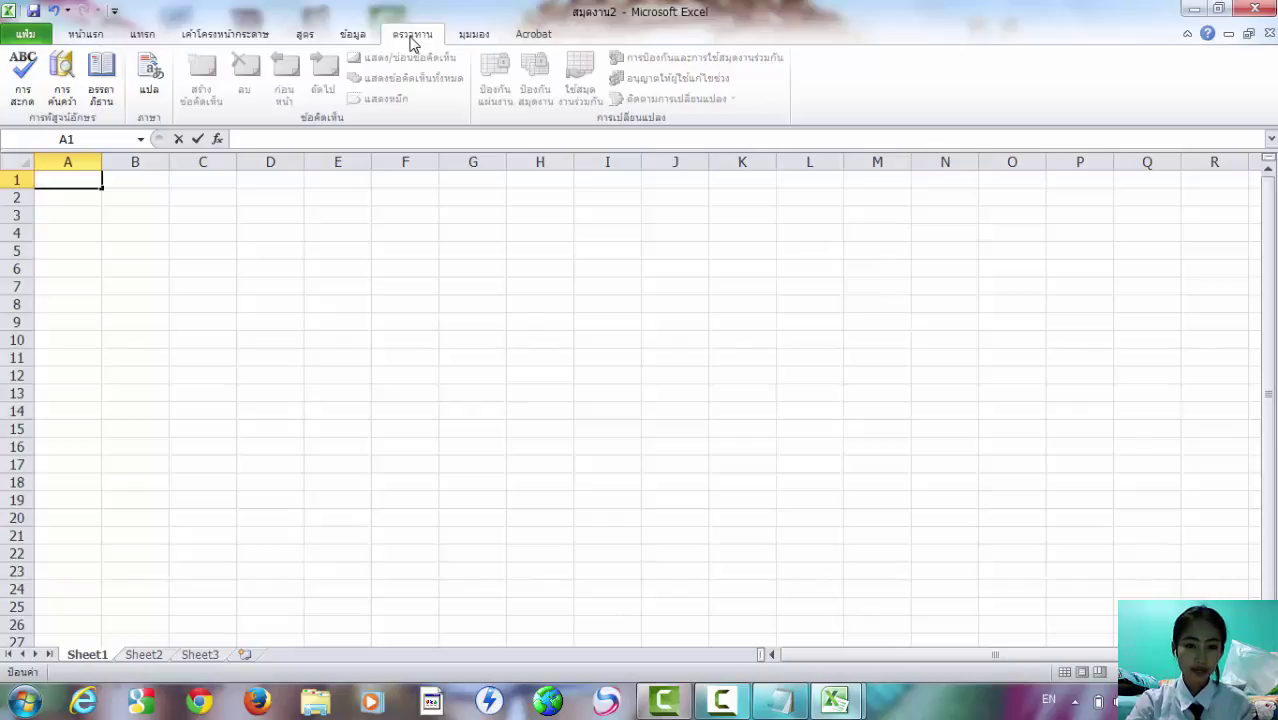
pyautogui.click(469, 39)
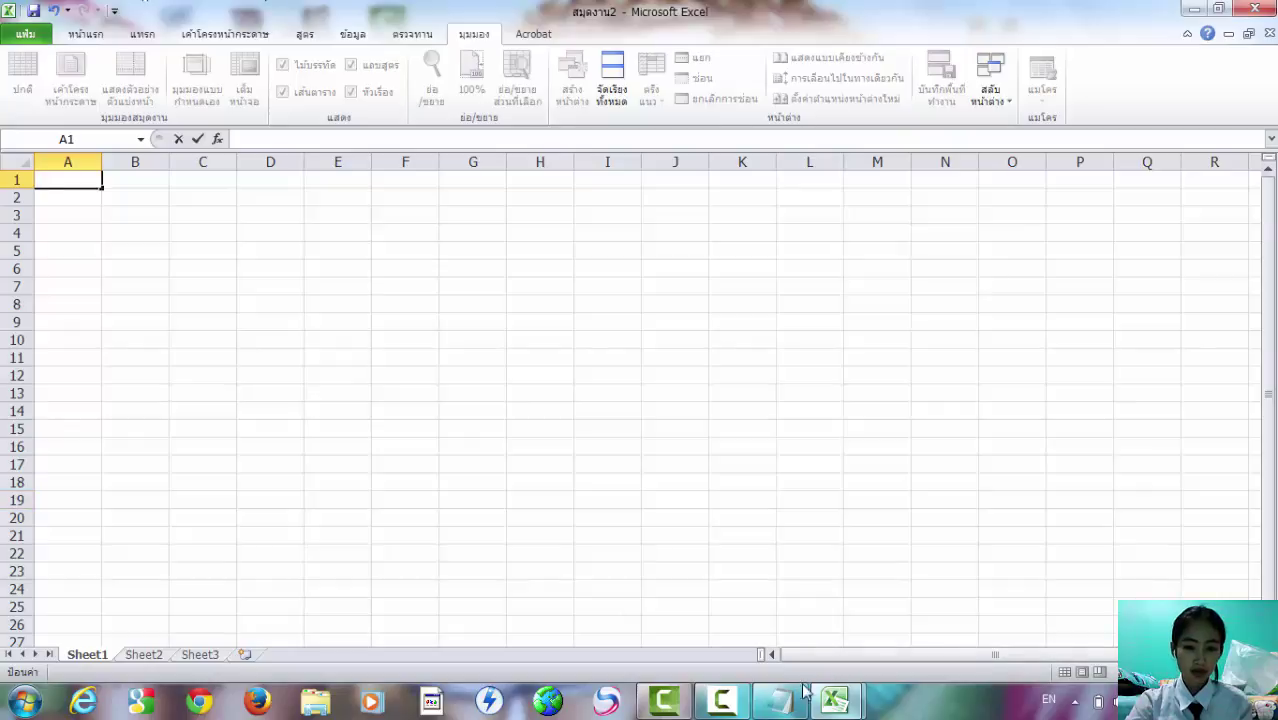
pyautogui.click(722, 700)
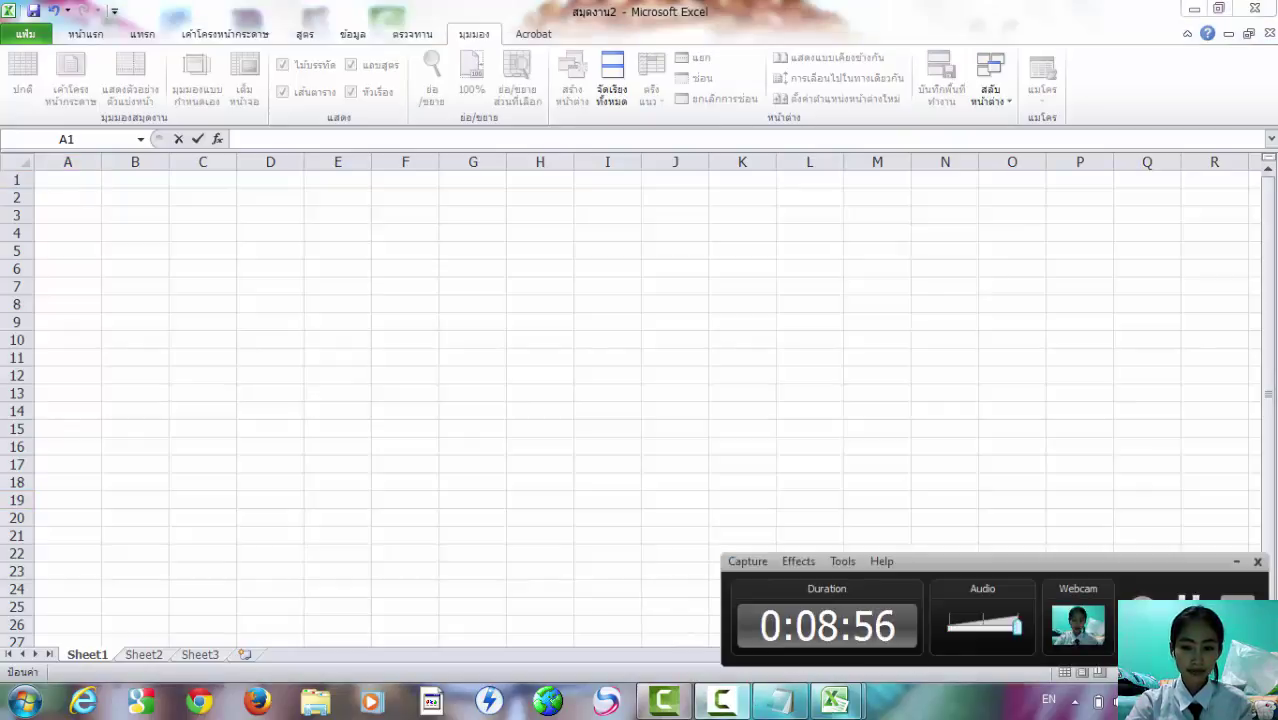
pyautogui.hotkey('alt', 'Tab')
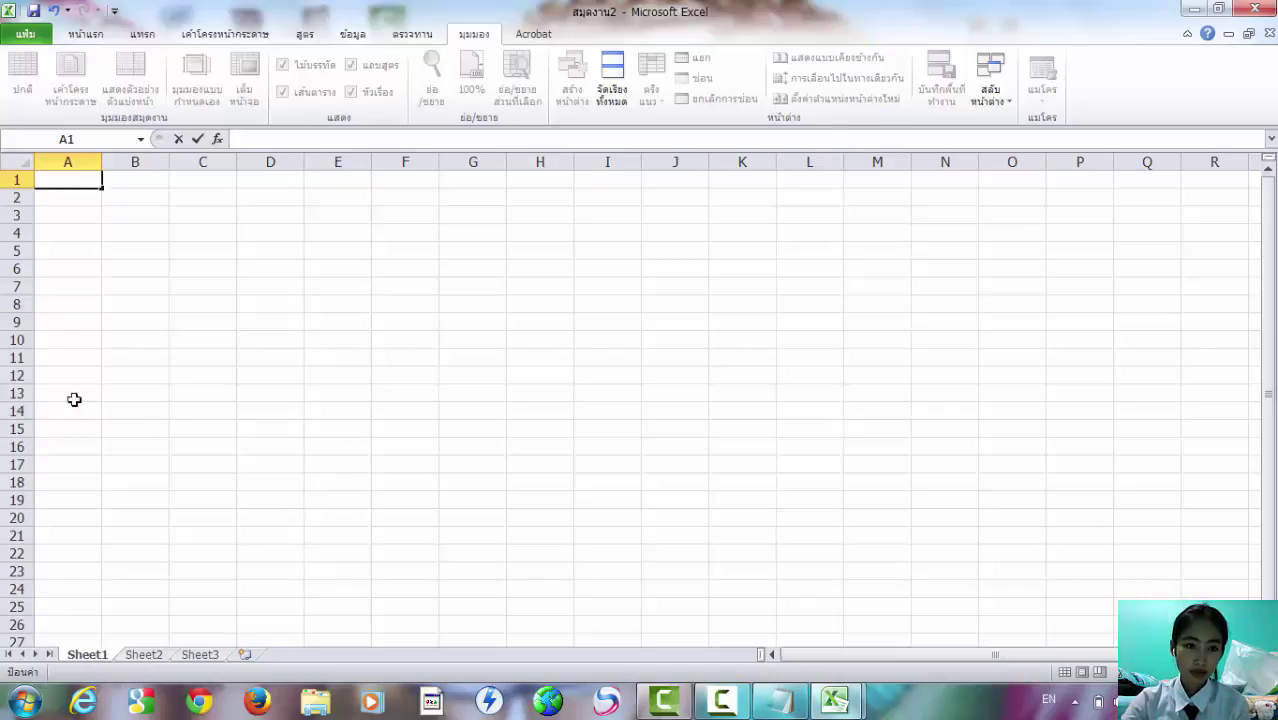
pyautogui.click(49, 287)
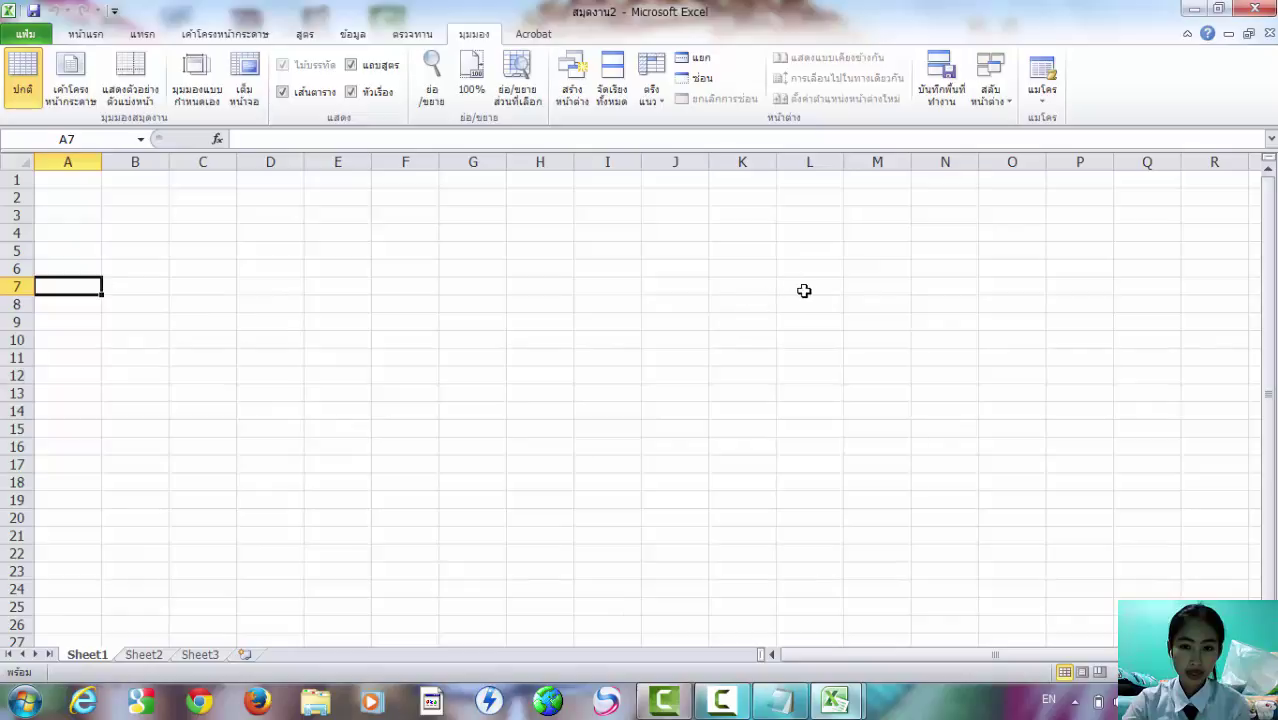
pyautogui.click(868, 290)
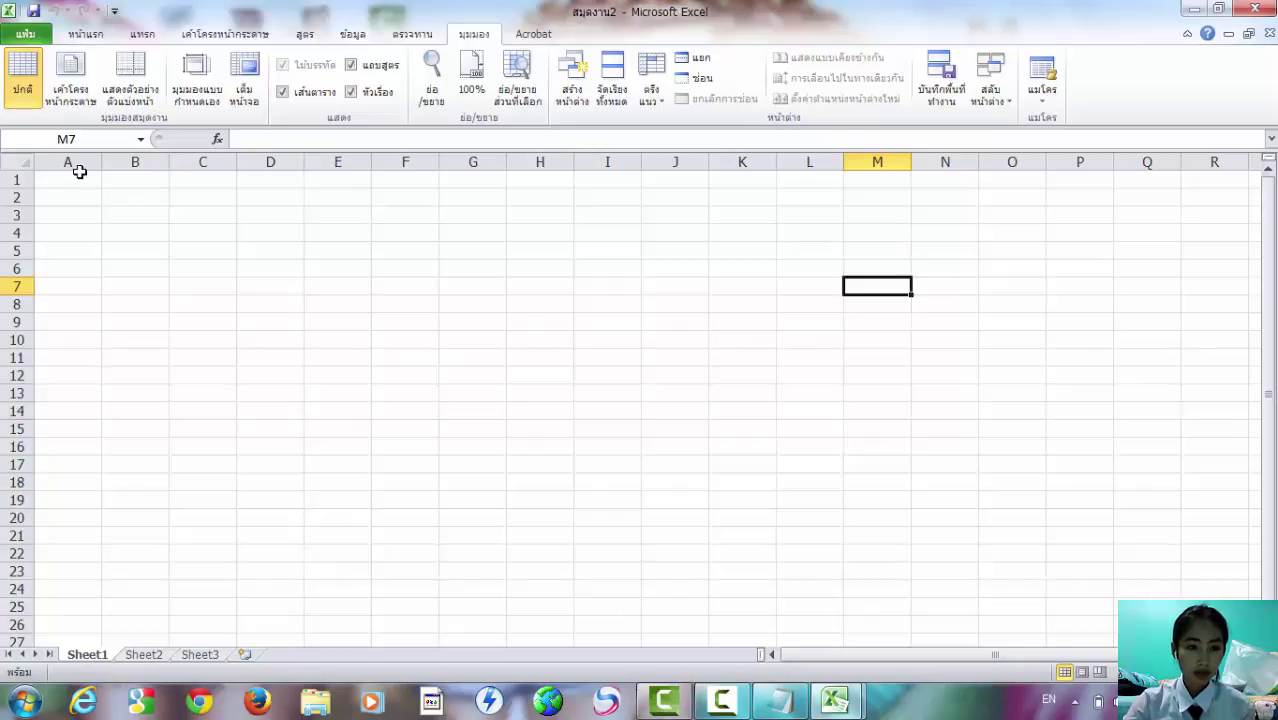
# - Select the range A1:J1 across row 1
pyautogui.moveTo(70, 180); pyautogui.dragTo(679, 181)
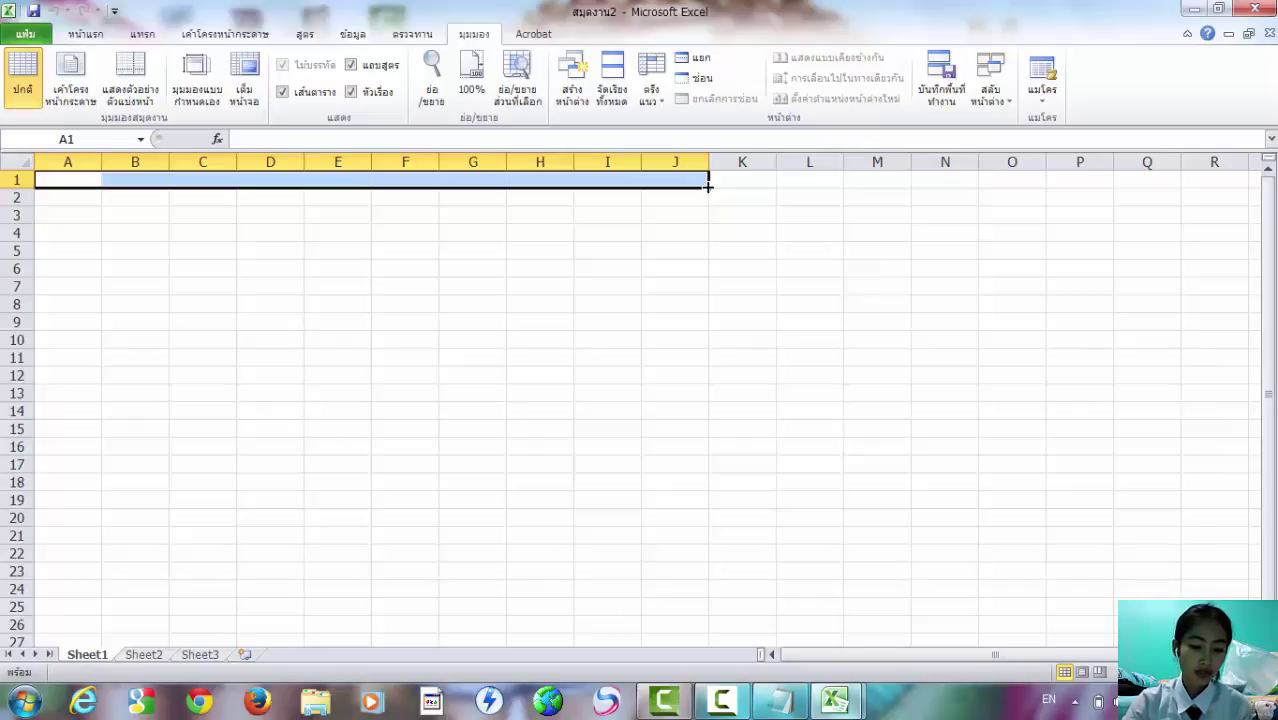
# - Extend the selection down to A1:J4 and bring up the Home formatting commands
pyautogui.moveTo(708, 186); pyautogui.dragTo(708, 241)
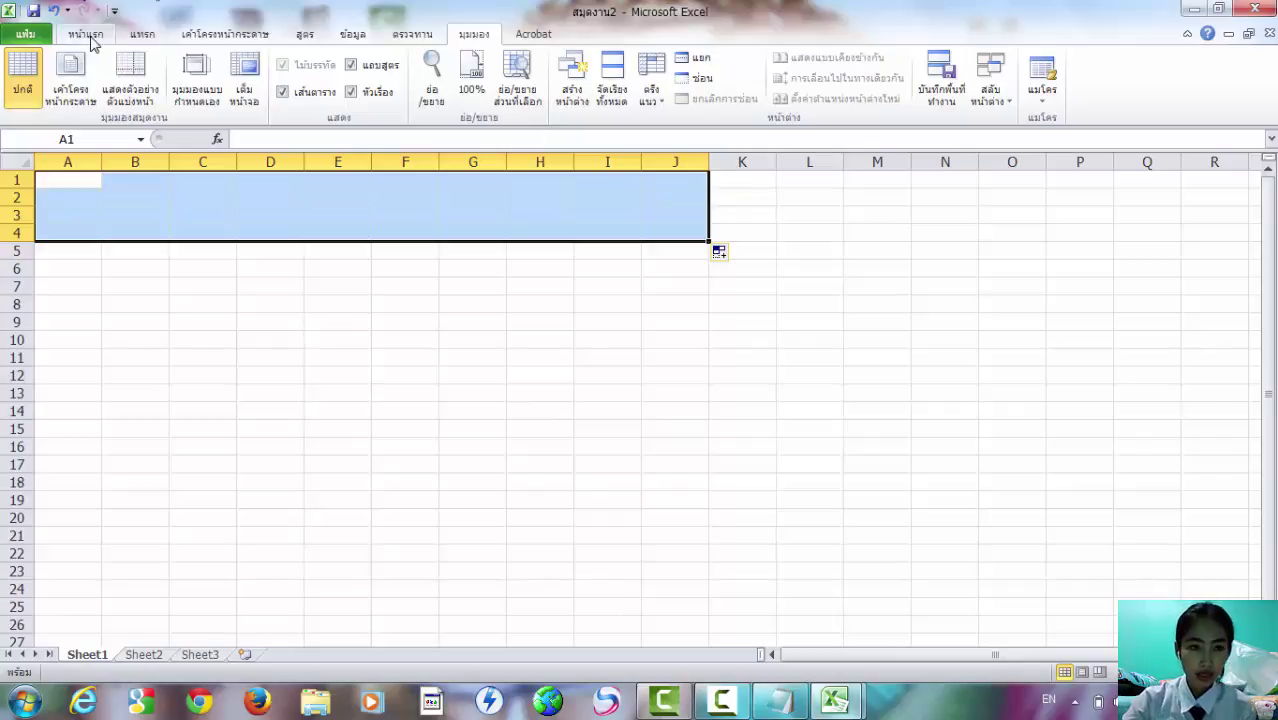
pyautogui.click(87, 35)
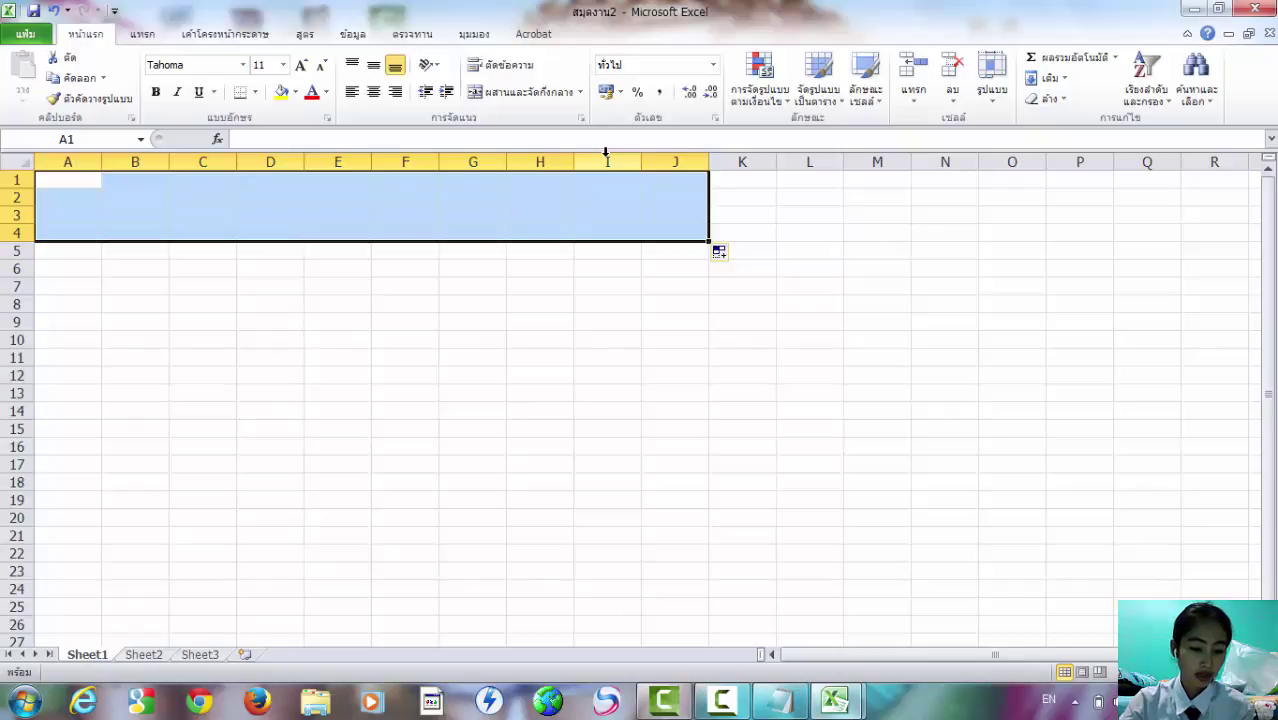
# - Enter วันจันทร์ in G1 and AutoFill the Thai weekday names down to G7
pyautogui.click(648, 268)
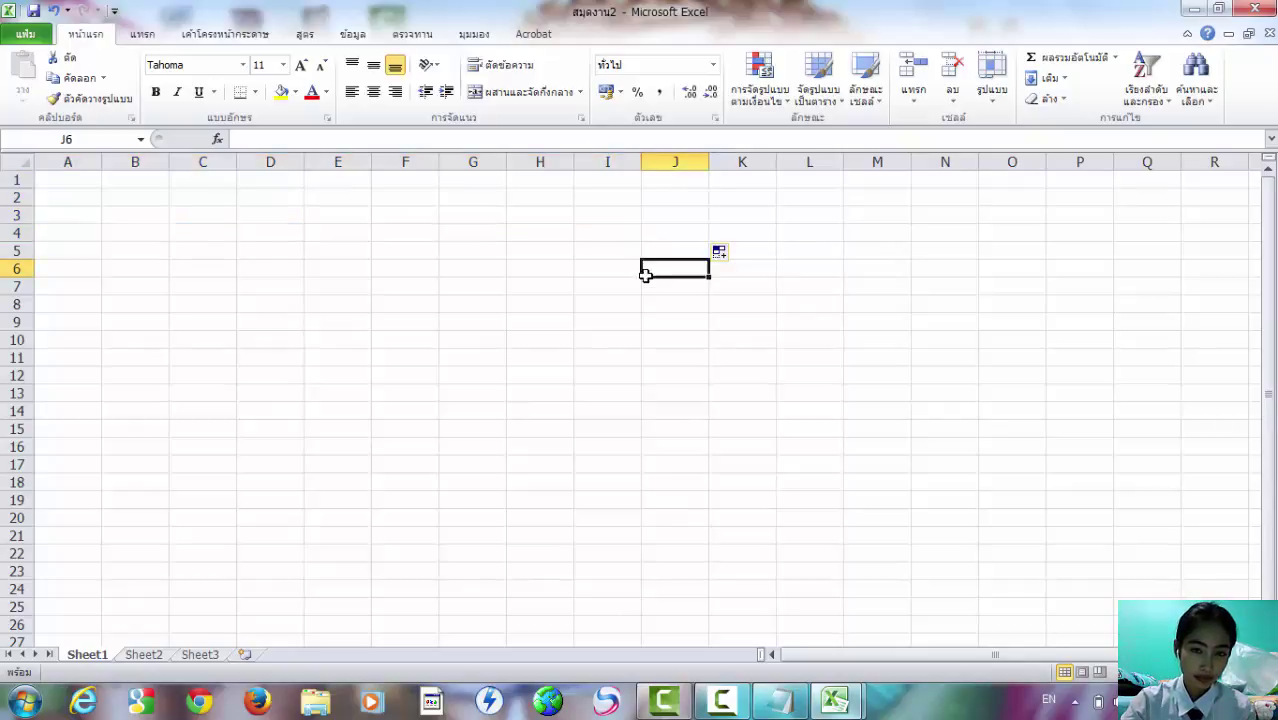
pyautogui.click(490, 184)
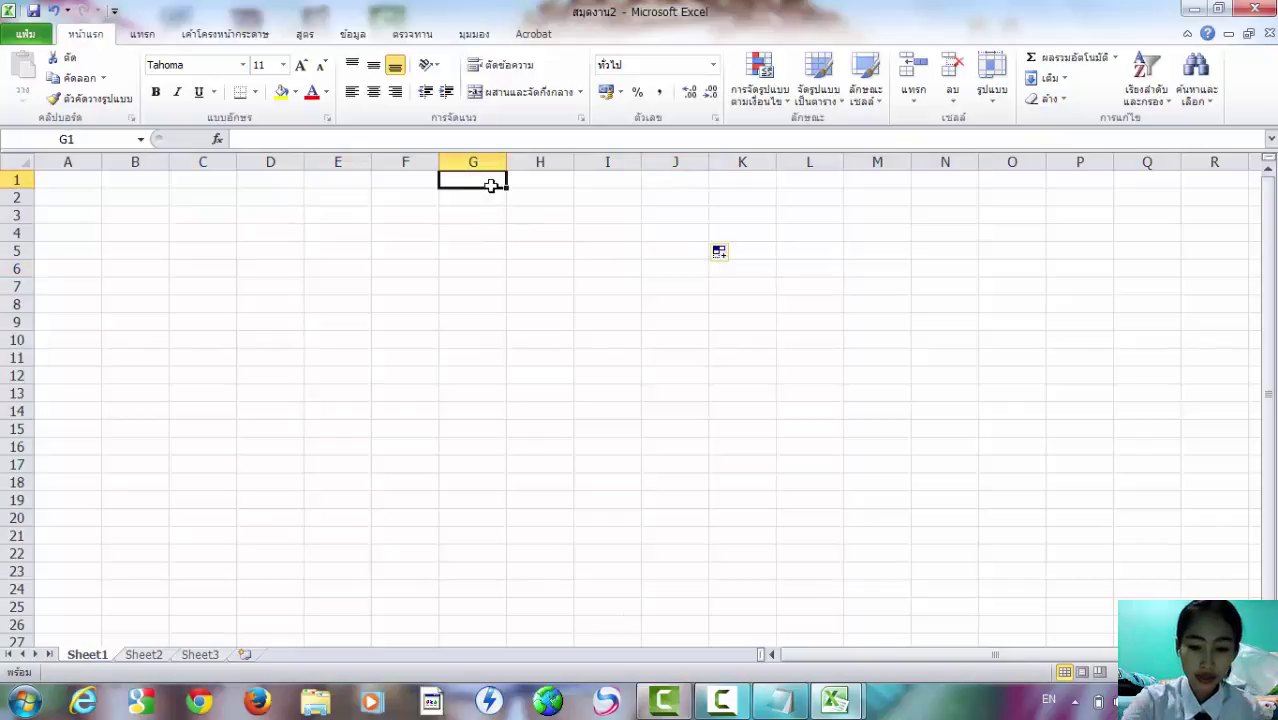
pyautogui.write('v')
pyautogui.press('BackSpace')
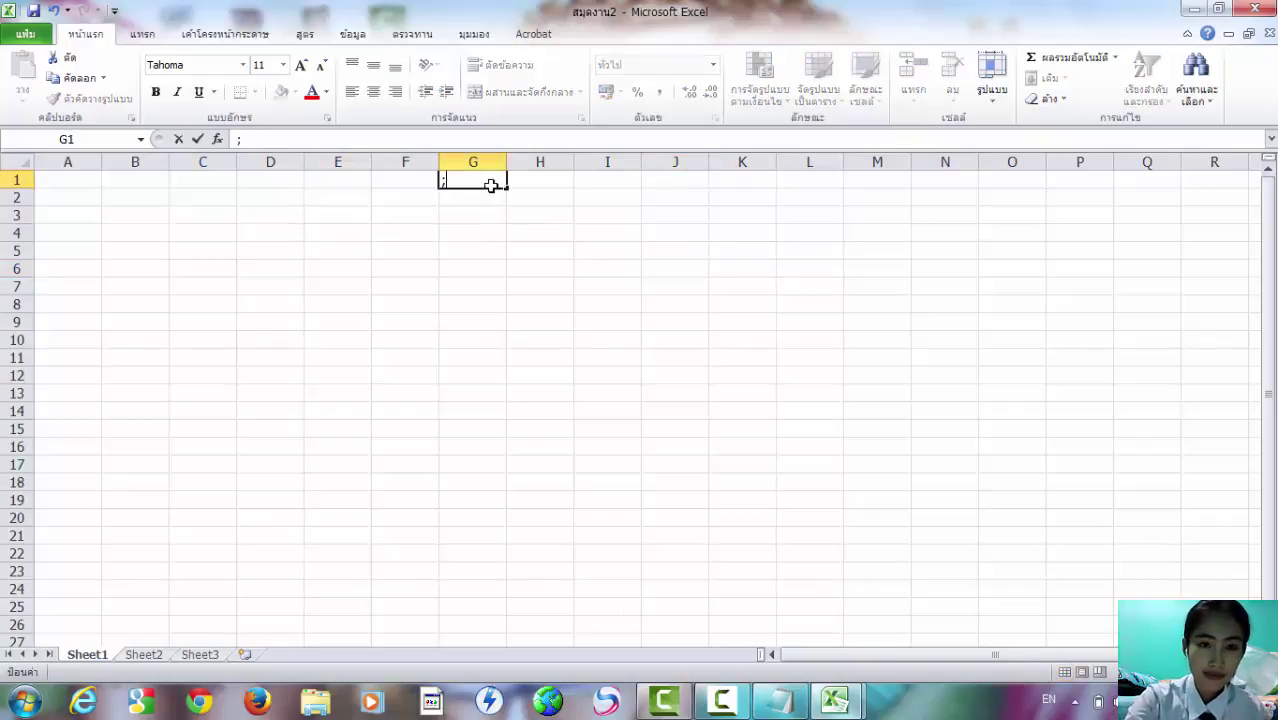
pyautogui.press('`')
pyautogui.write('ว')
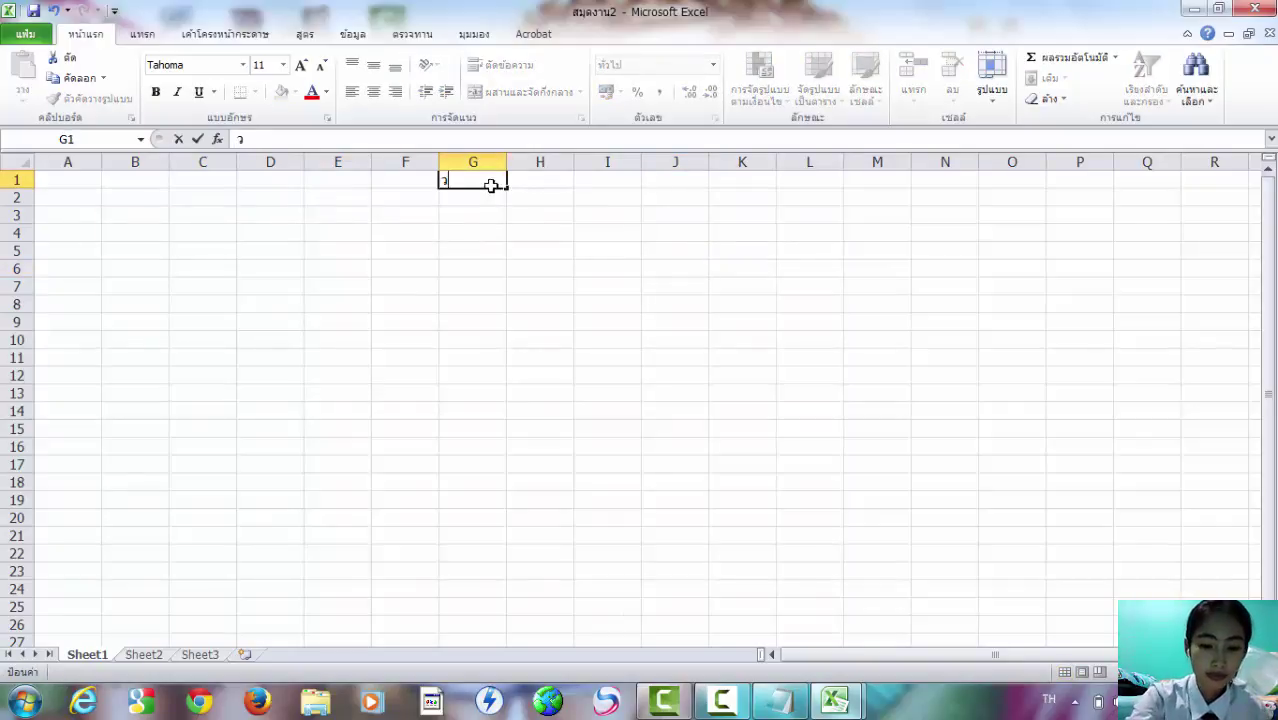
pyautogui.write('ันจ')
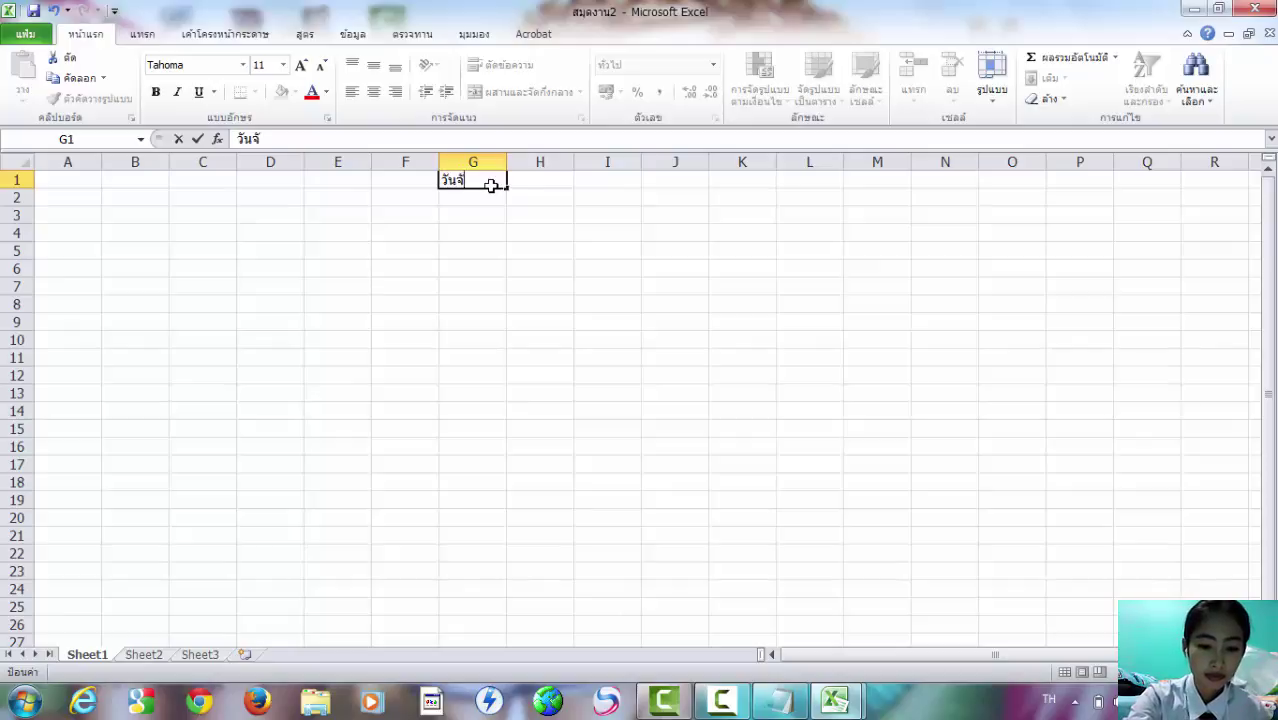
pyautogui.write('ันทร')
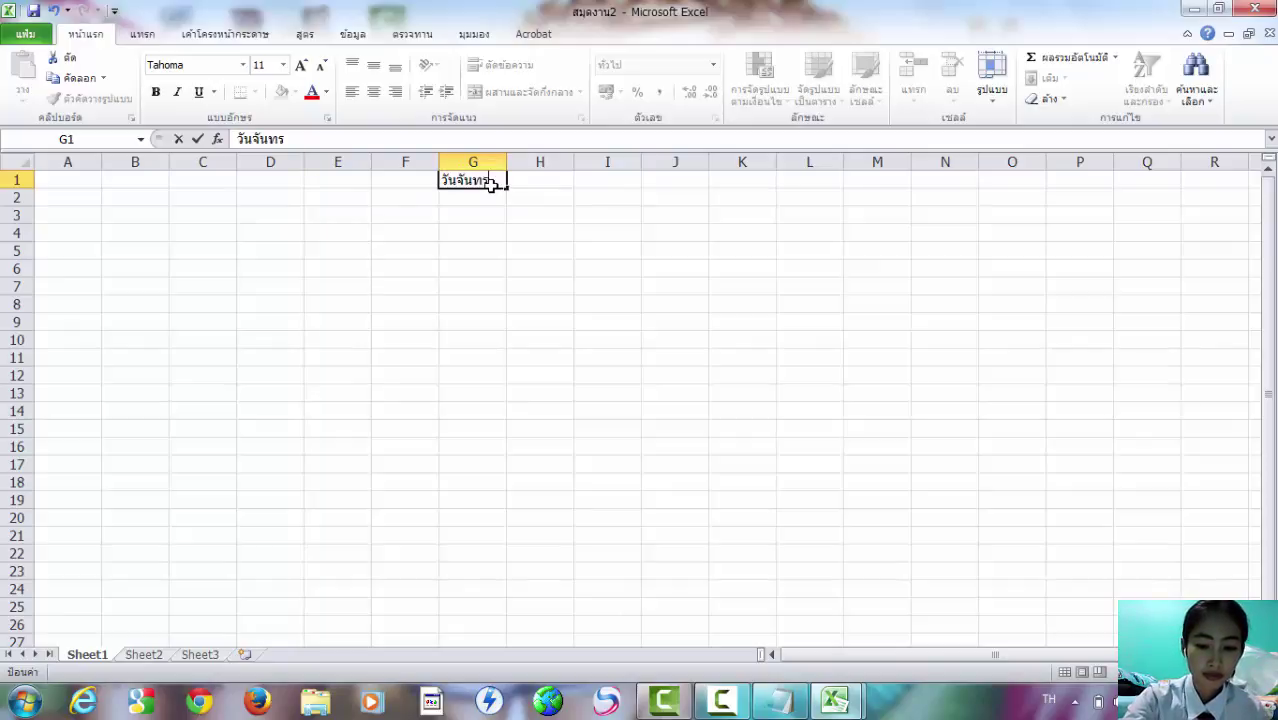
pyautogui.write('์')
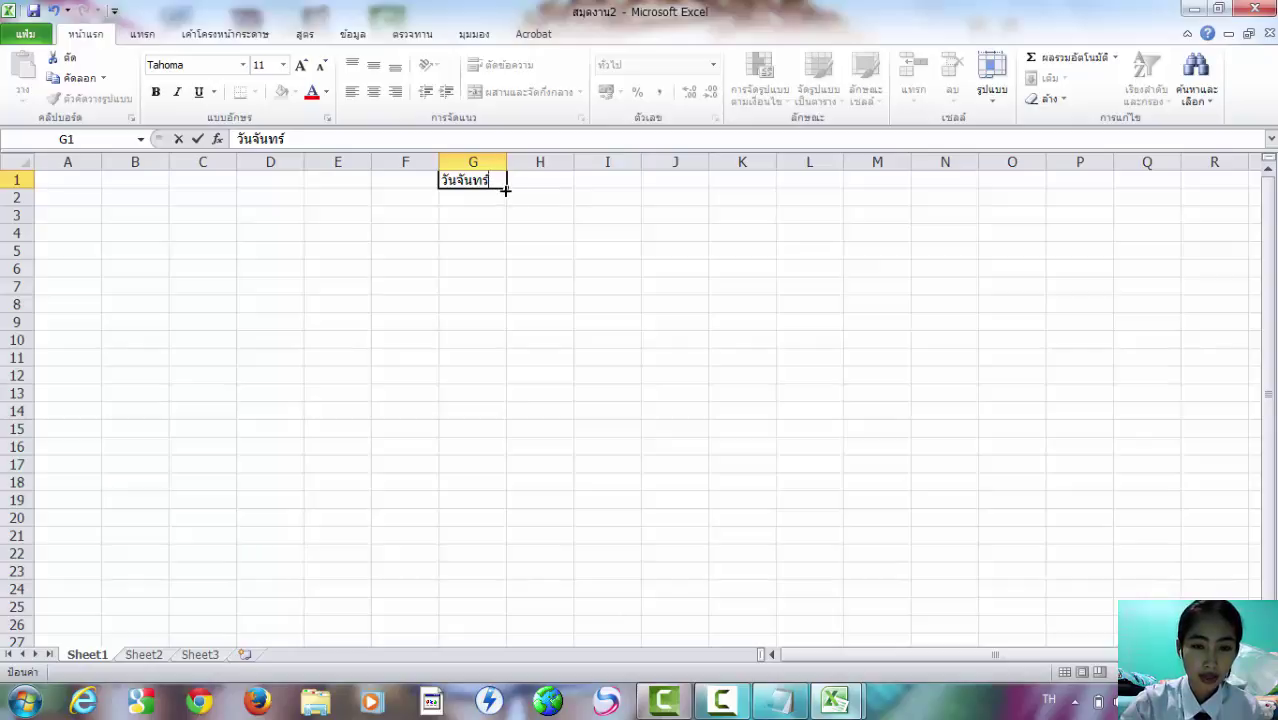
pyautogui.moveTo(505, 190); pyautogui.dragTo(508, 300)
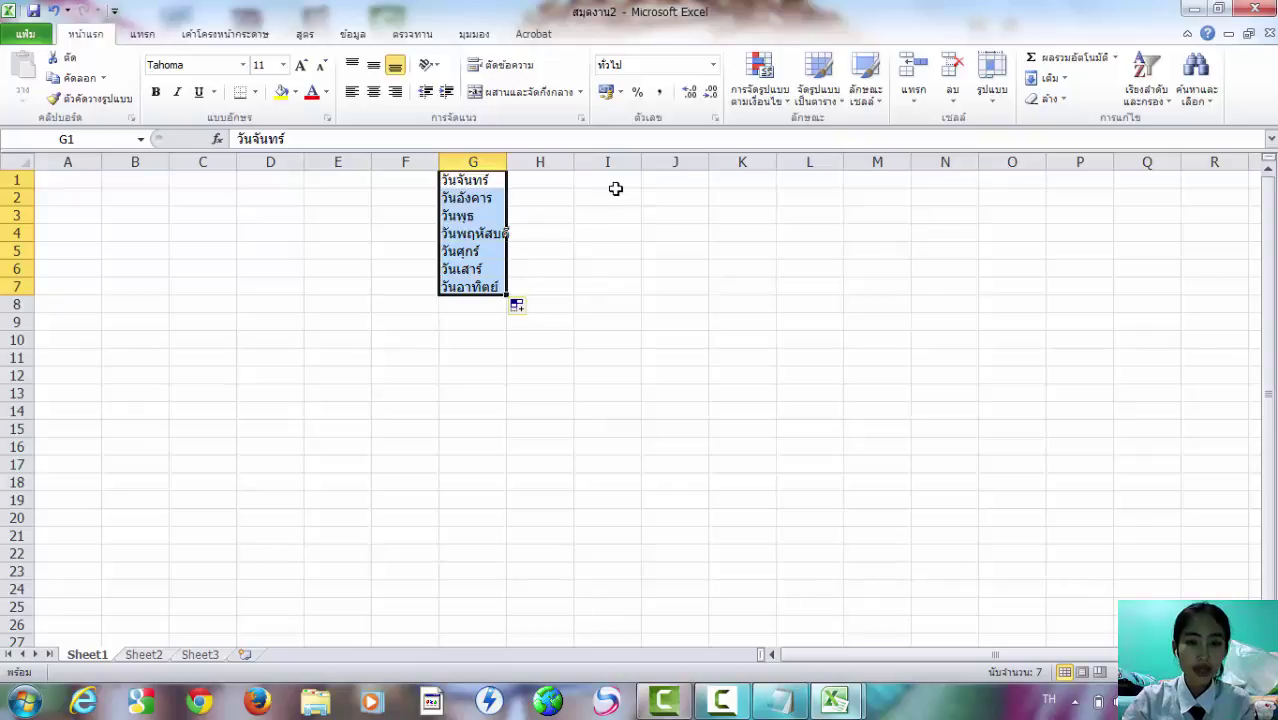
pyautogui.moveTo(593, 188); pyautogui.dragTo(593, 195)
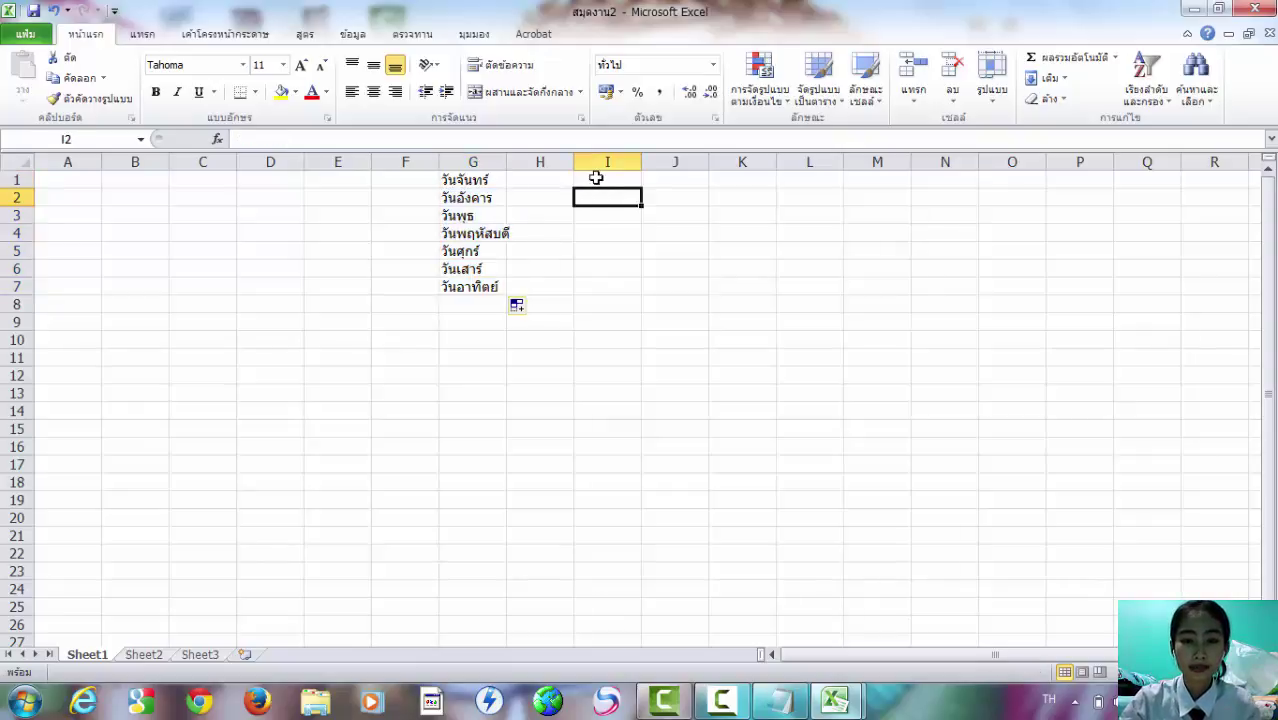
# - Enter มกราคม in I1 and AutoFill the Thai month names down to I12
pyautogui.click(603, 177)
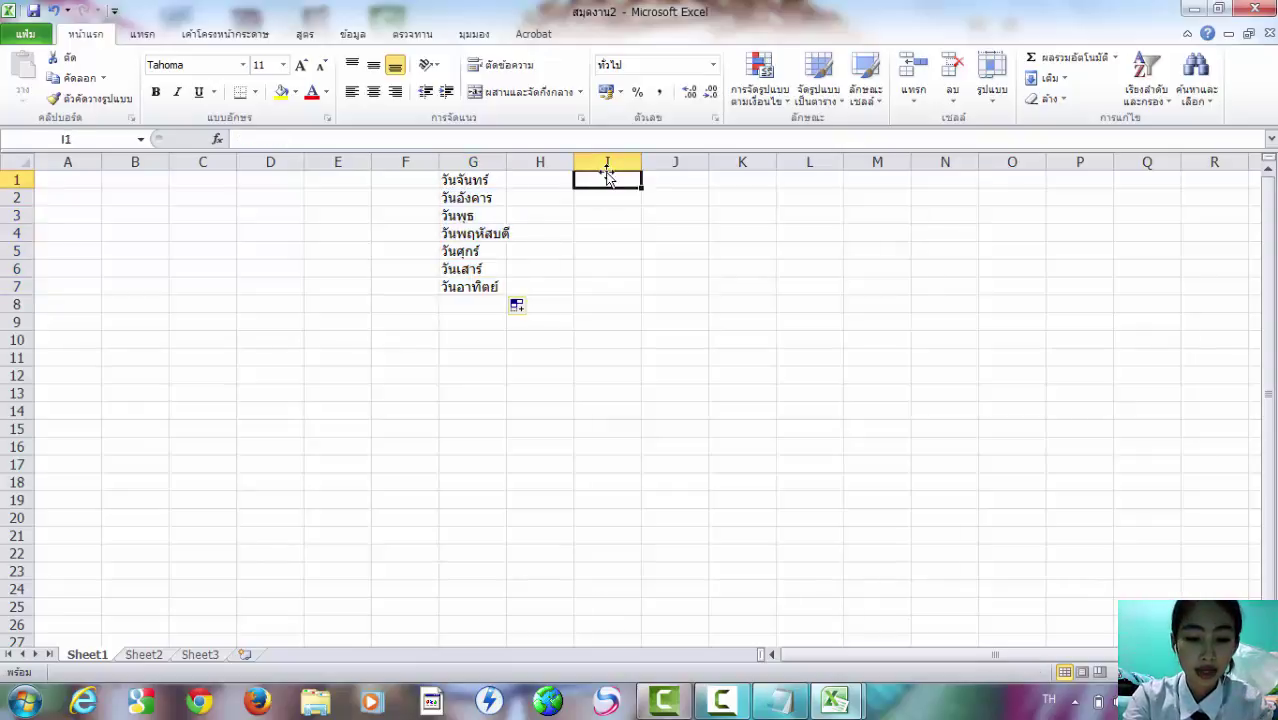
pyautogui.write('มกราค')
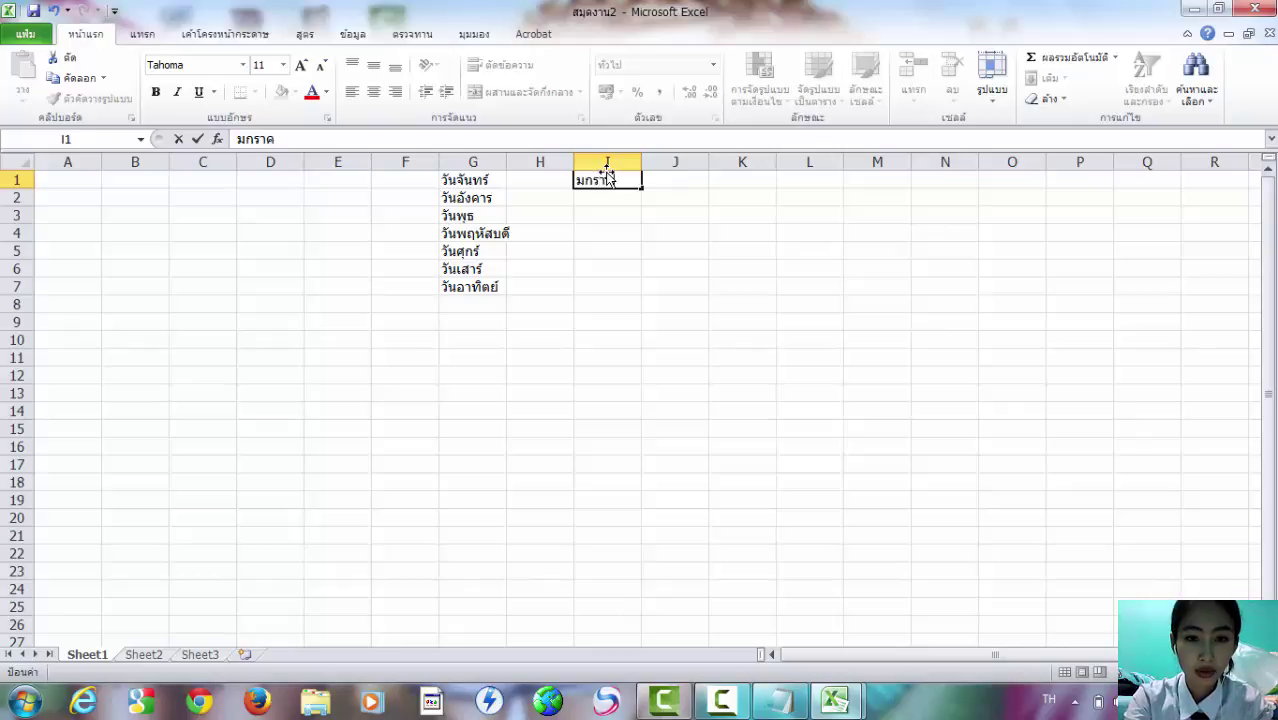
pyautogui.write('ม')
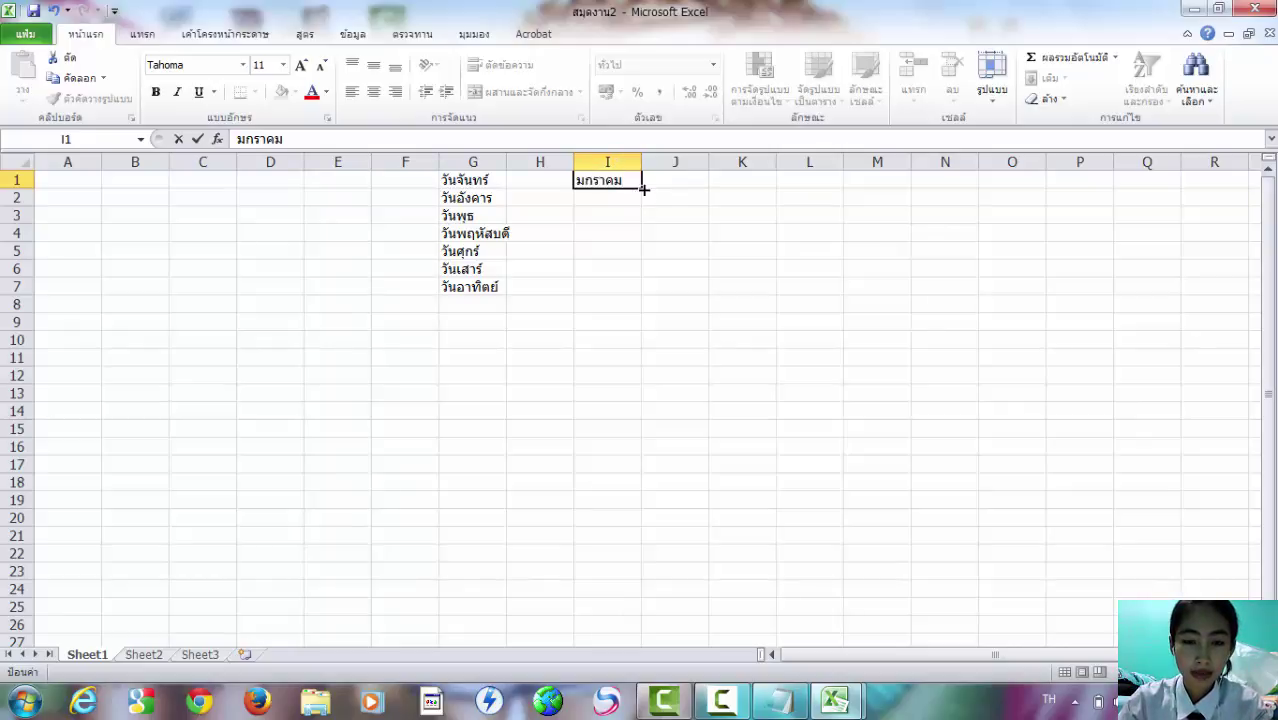
pyautogui.moveTo(644, 189)
pyautogui.mouseDown()
pyautogui.moveTo(641, 418)
pyautogui.moveTo(639, 390)
pyautogui.mouseUp()
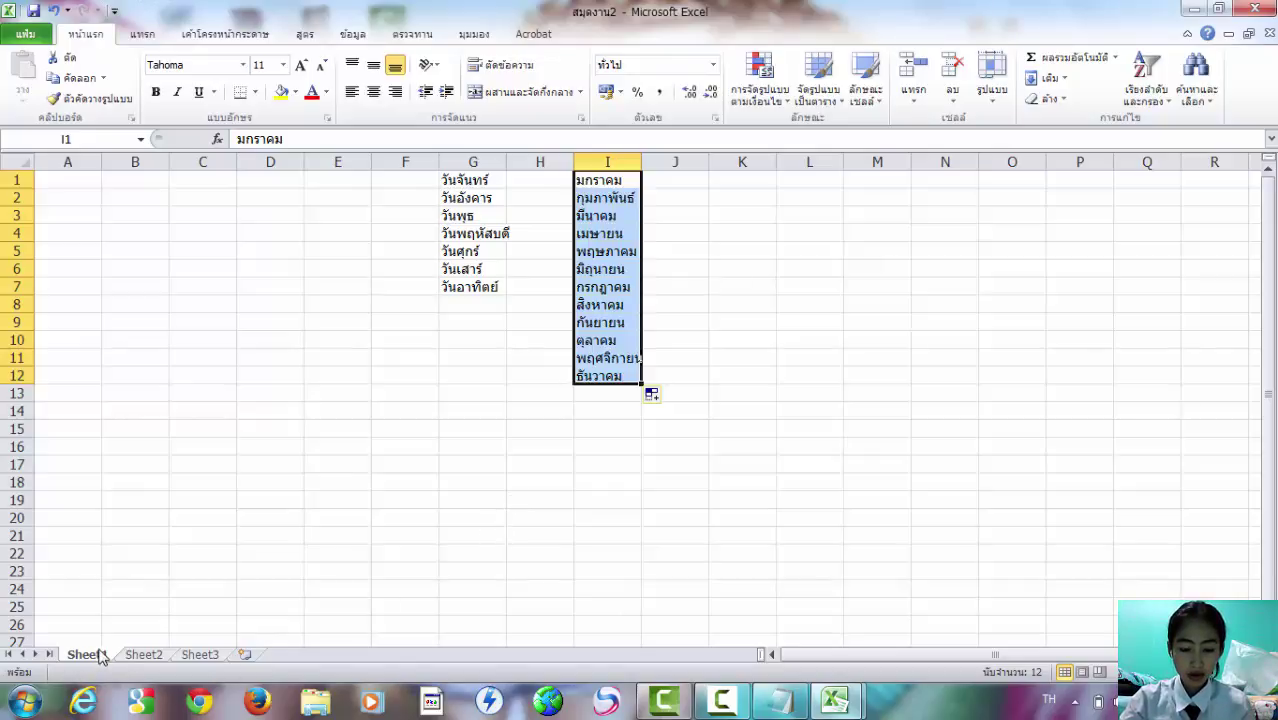
# - Rename the Sheet1 tab to มิว, then check Sheet2 and return to มิว
pyautogui.rightClick(100, 656)
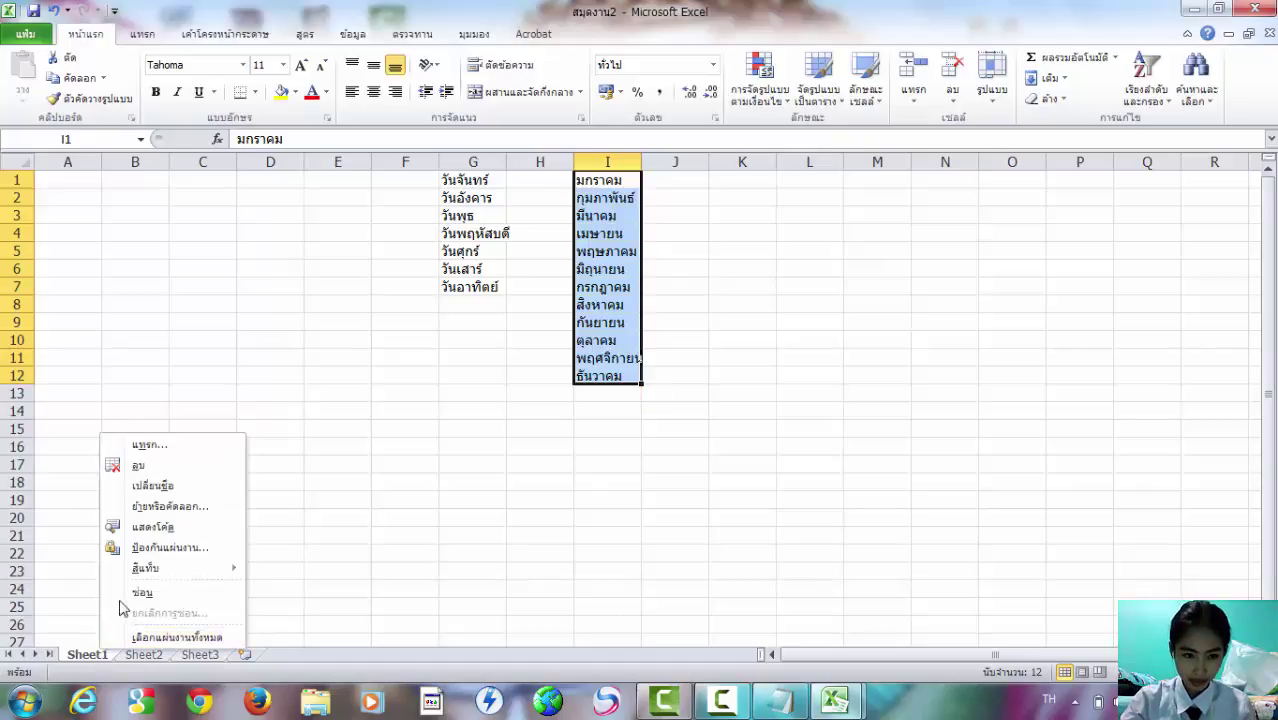
pyautogui.click(152, 487)
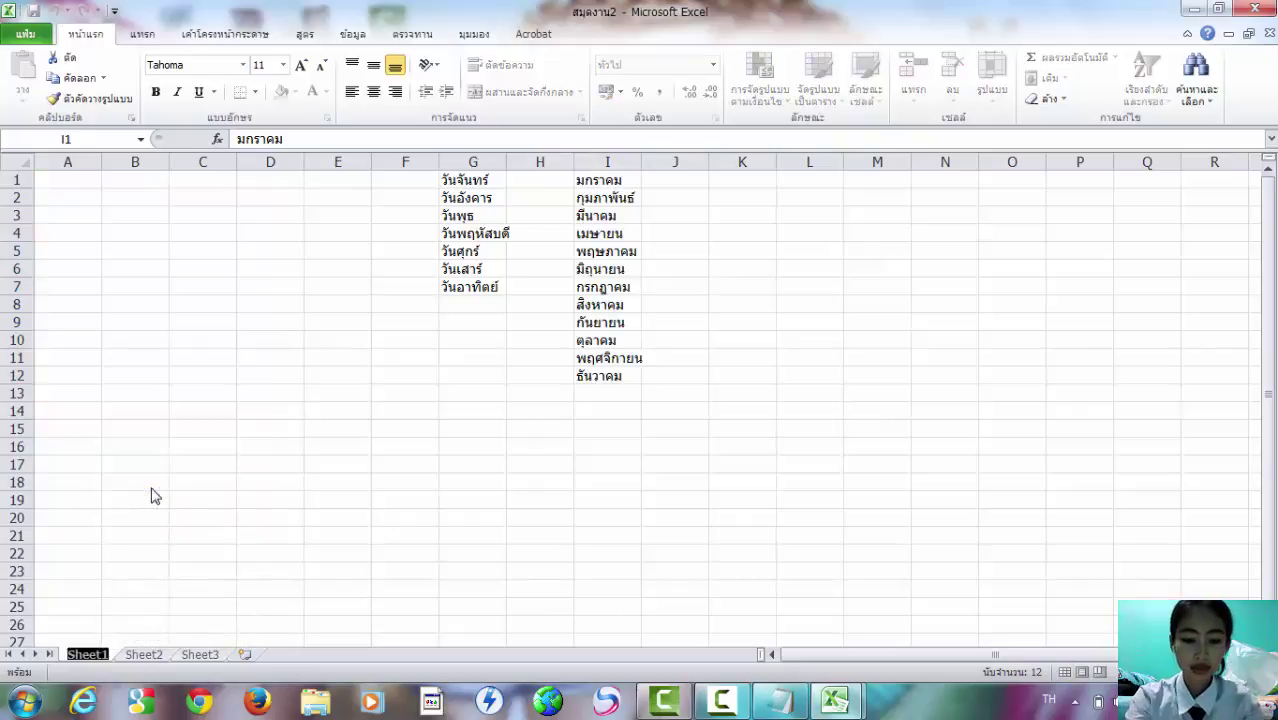
pyautogui.write('มิ')
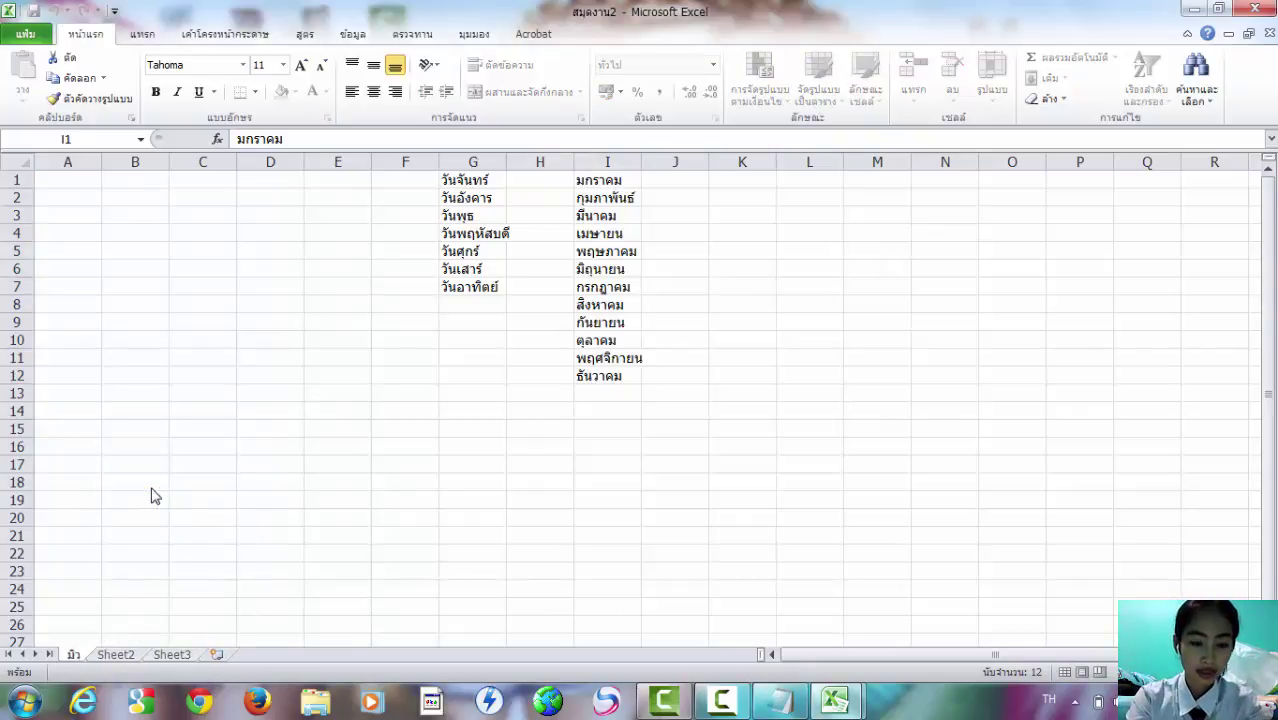
pyautogui.click(156, 494)
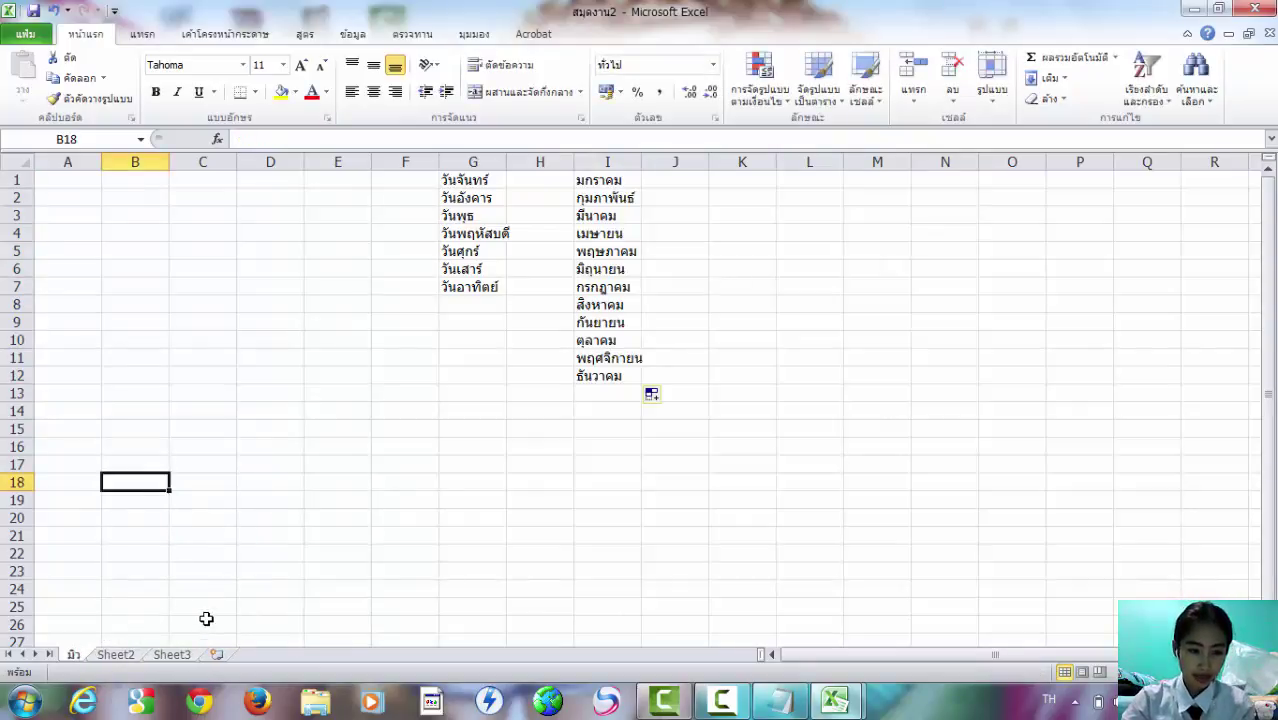
pyautogui.click(203, 610)
pyautogui.click(110, 656)
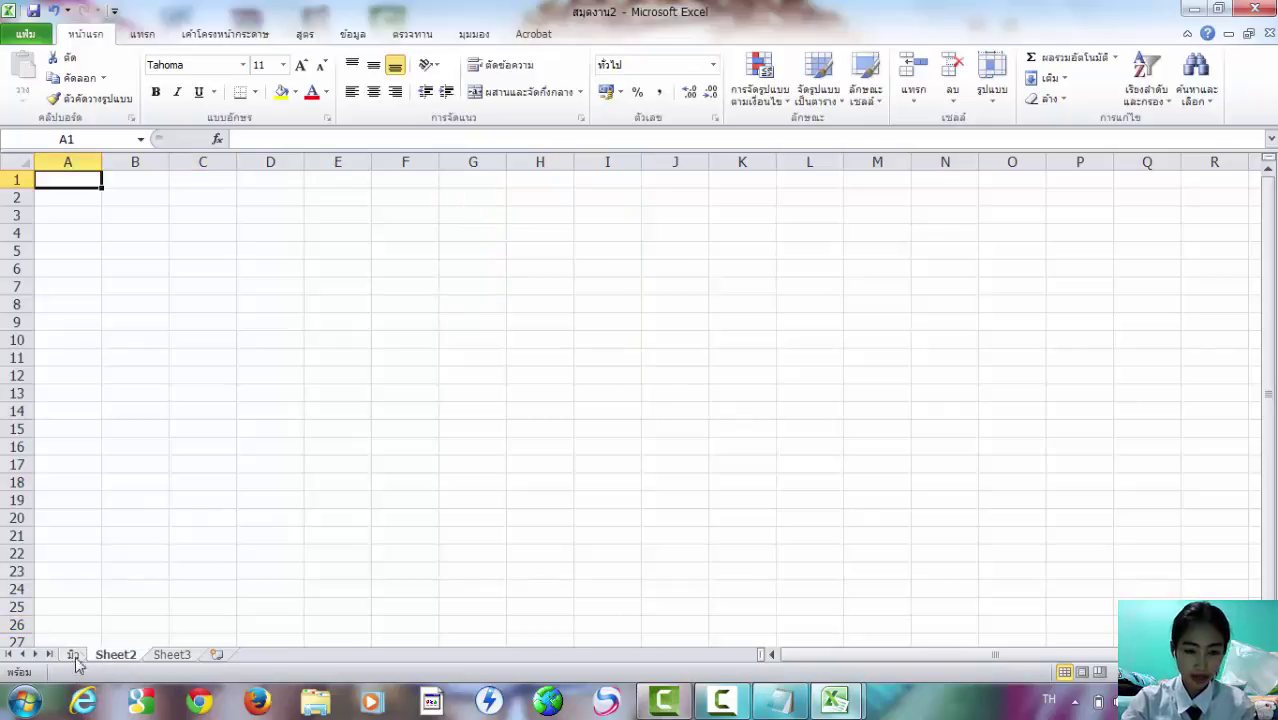
pyautogui.click(74, 656)
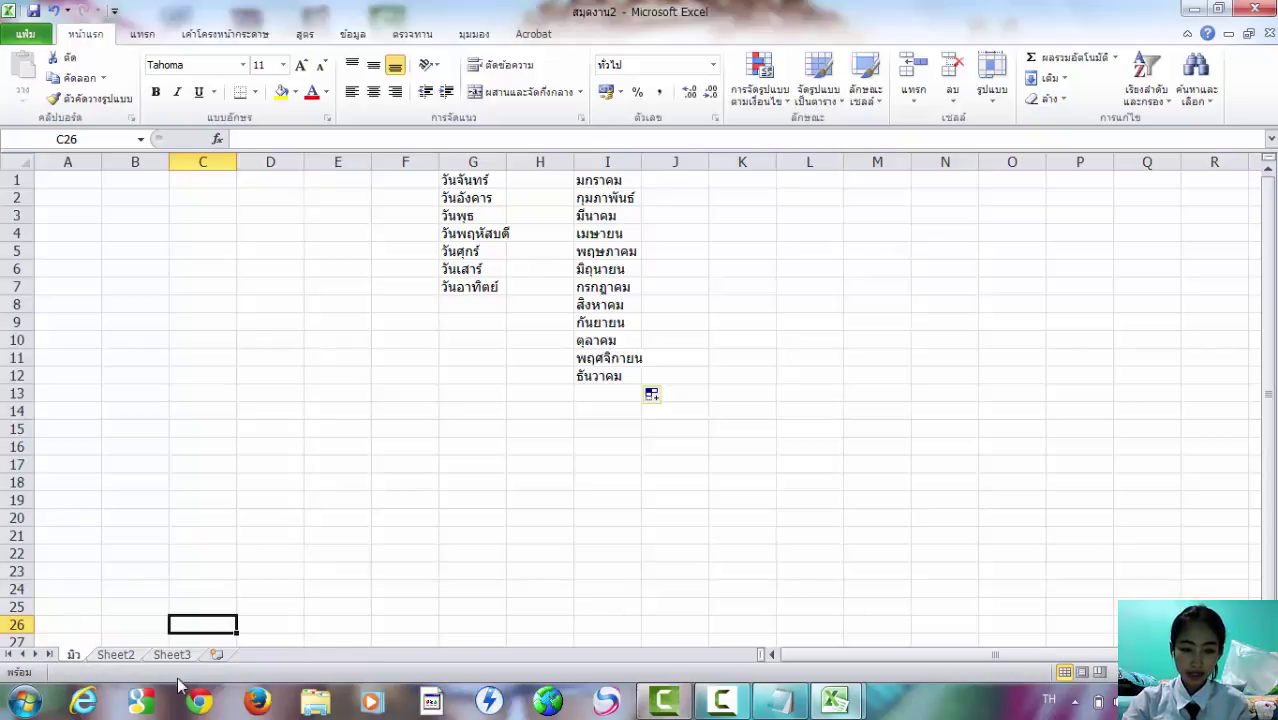
# - Delete Sheet2 and insert a new worksheet, Sheet4
pyautogui.rightClick(120, 655)
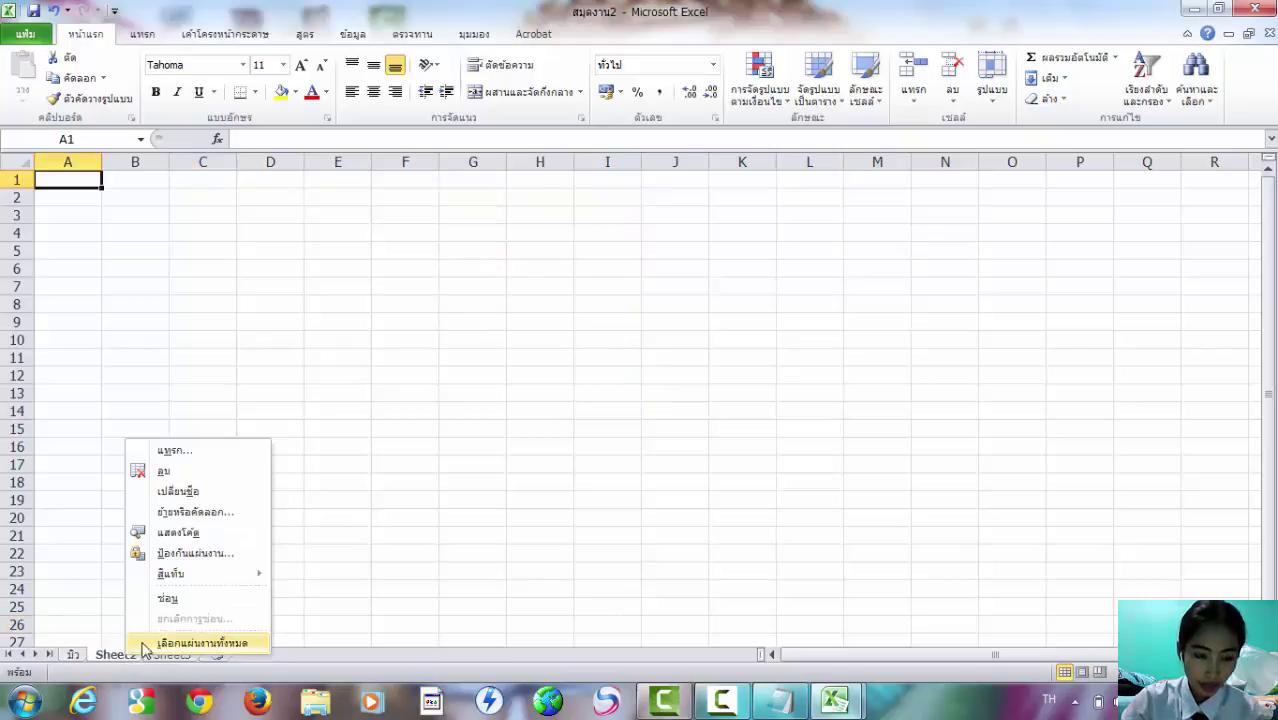
pyautogui.click(185, 474)
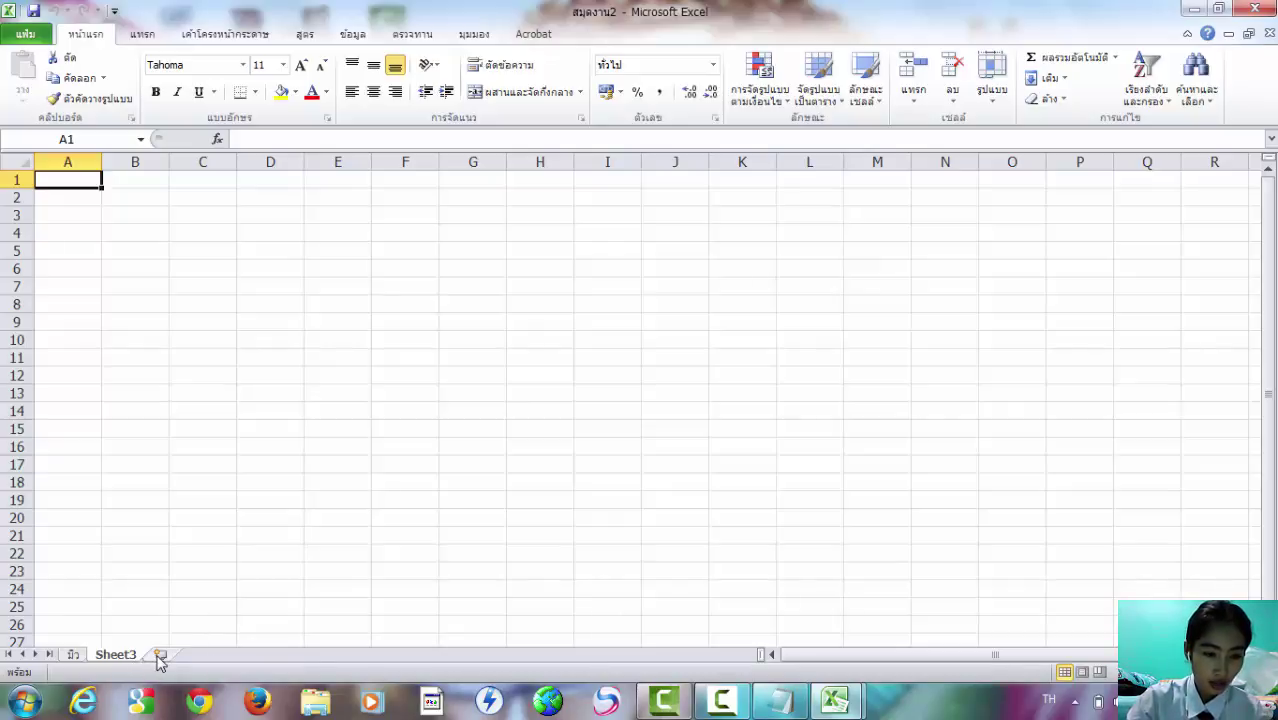
pyautogui.click(160, 654)
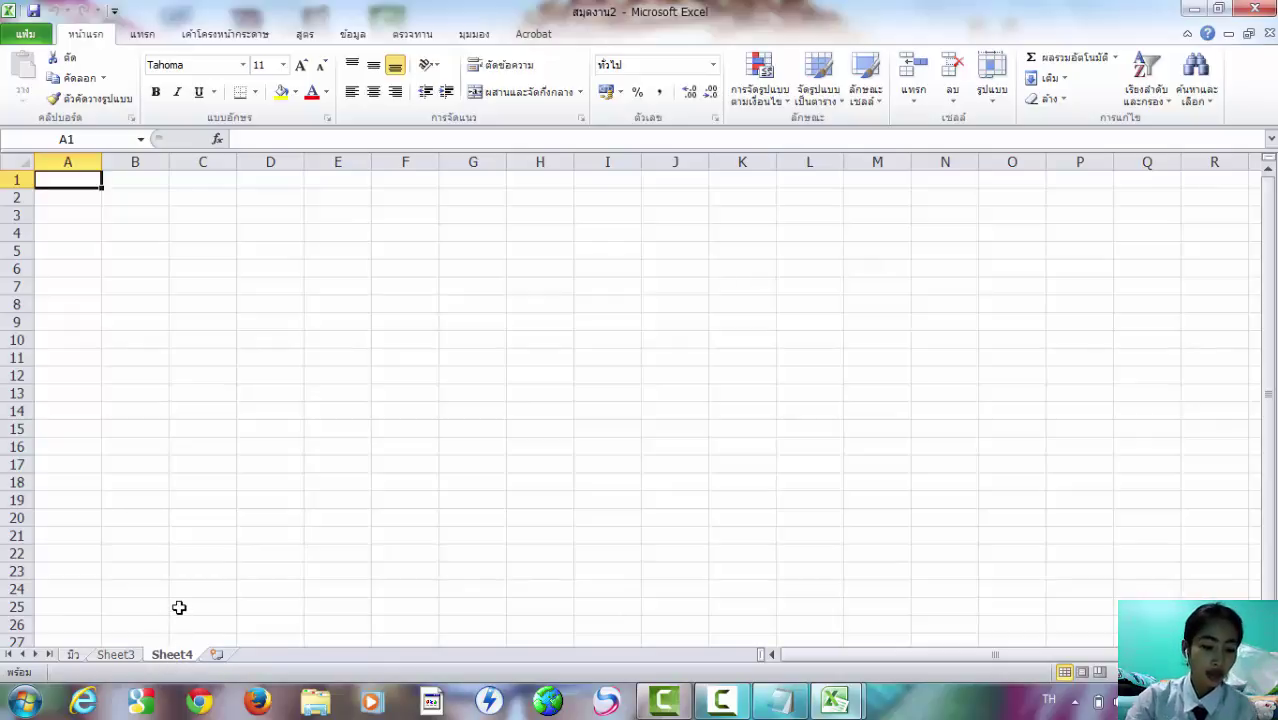
# - Move the Sheet3 tab to the front so sheets read Sheet3, มิว, Sheet4
pyautogui.moveTo(118, 656); pyautogui.dragTo(185, 660)
pyautogui.click(118, 660)
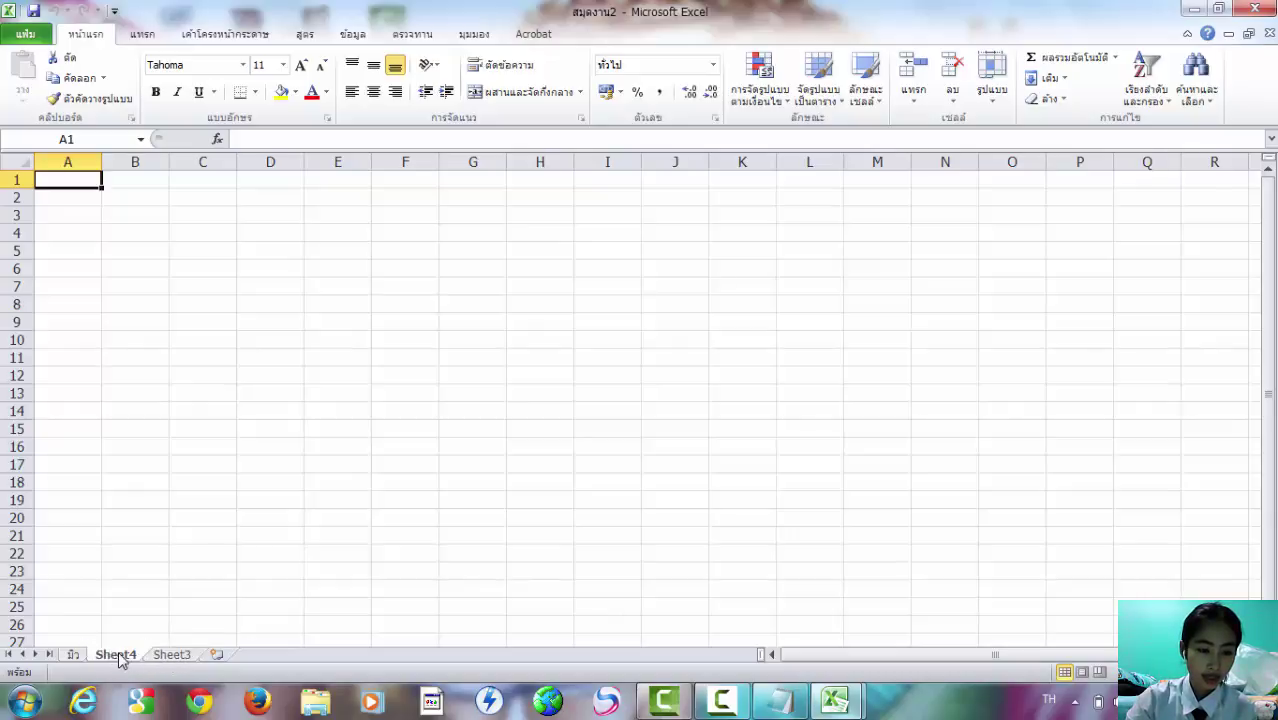
pyautogui.moveTo(169, 664); pyautogui.dragTo(95, 660)
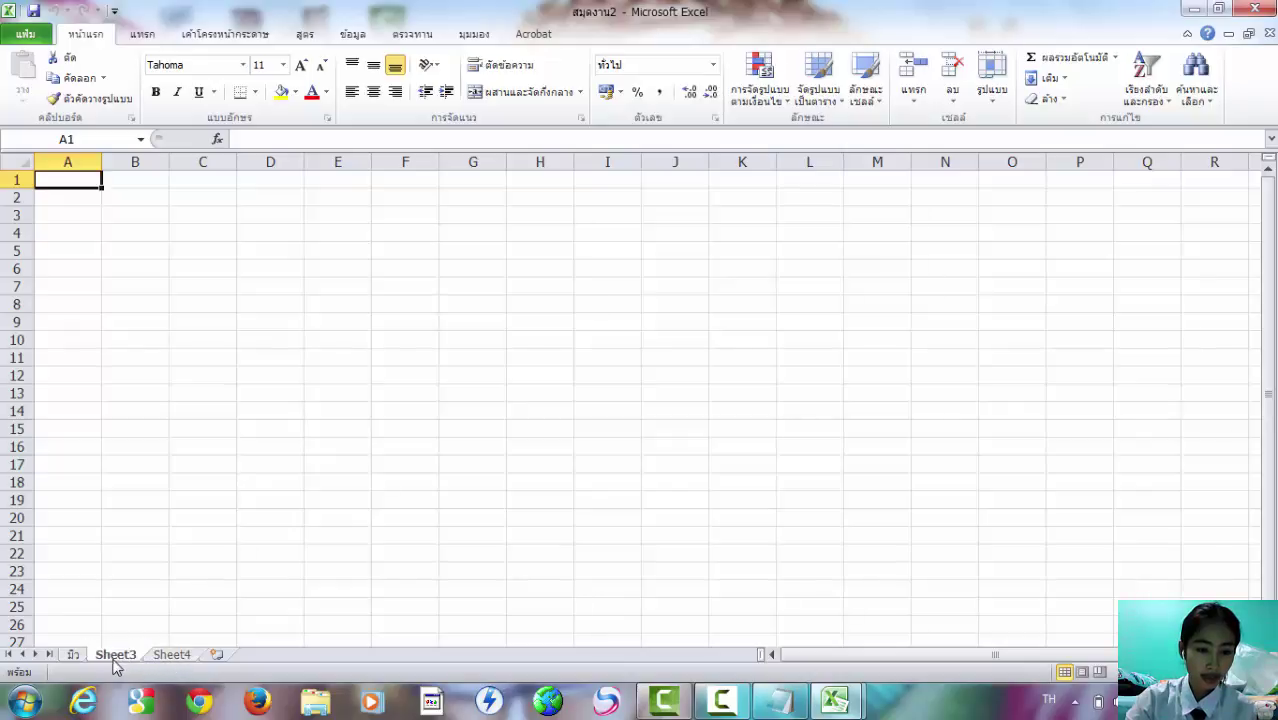
pyautogui.click(73, 656)
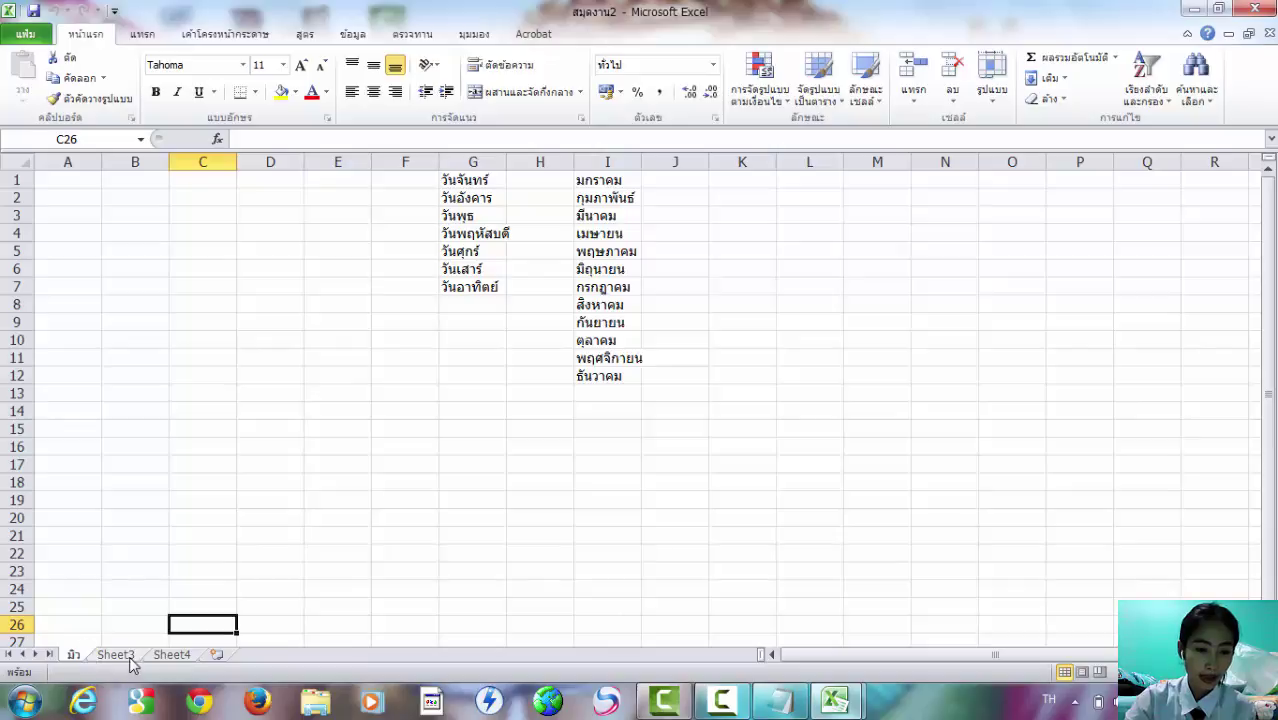
pyautogui.moveTo(130, 662); pyautogui.dragTo(84, 662)
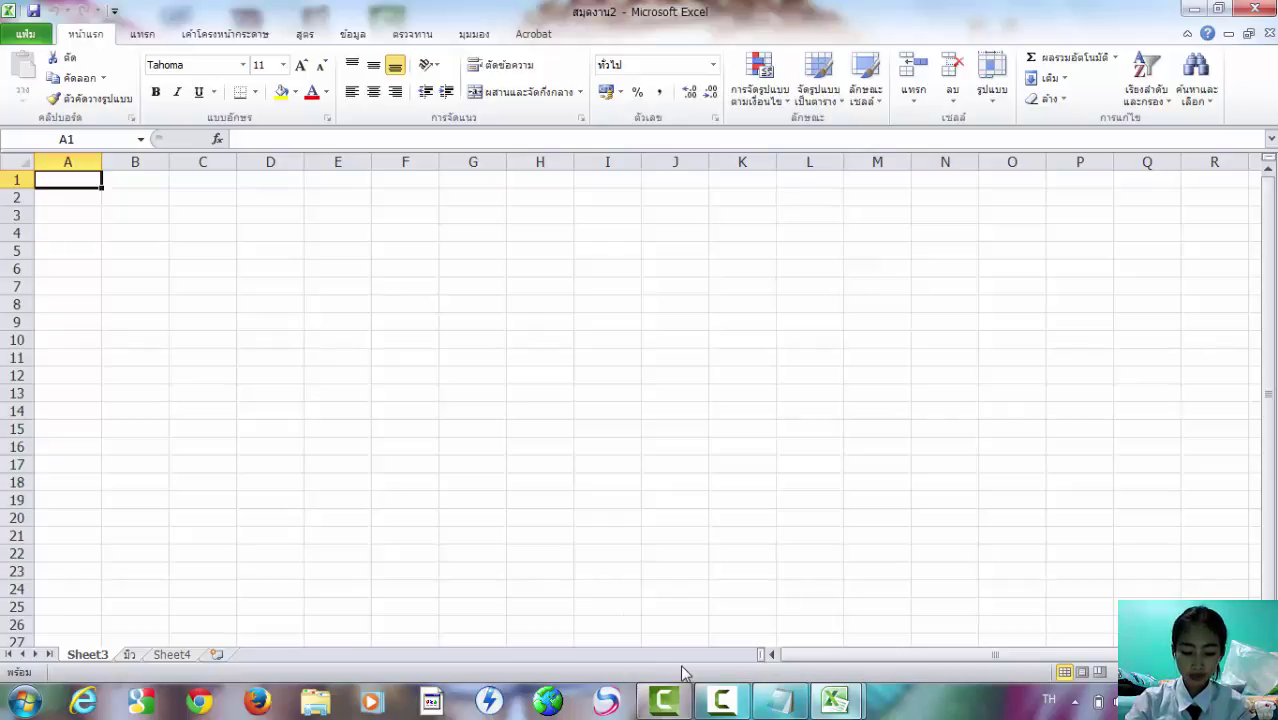
# - Type =23+56-23 into A1, then abandon the entry so A1 stays empty
pyautogui.click(308, 138)
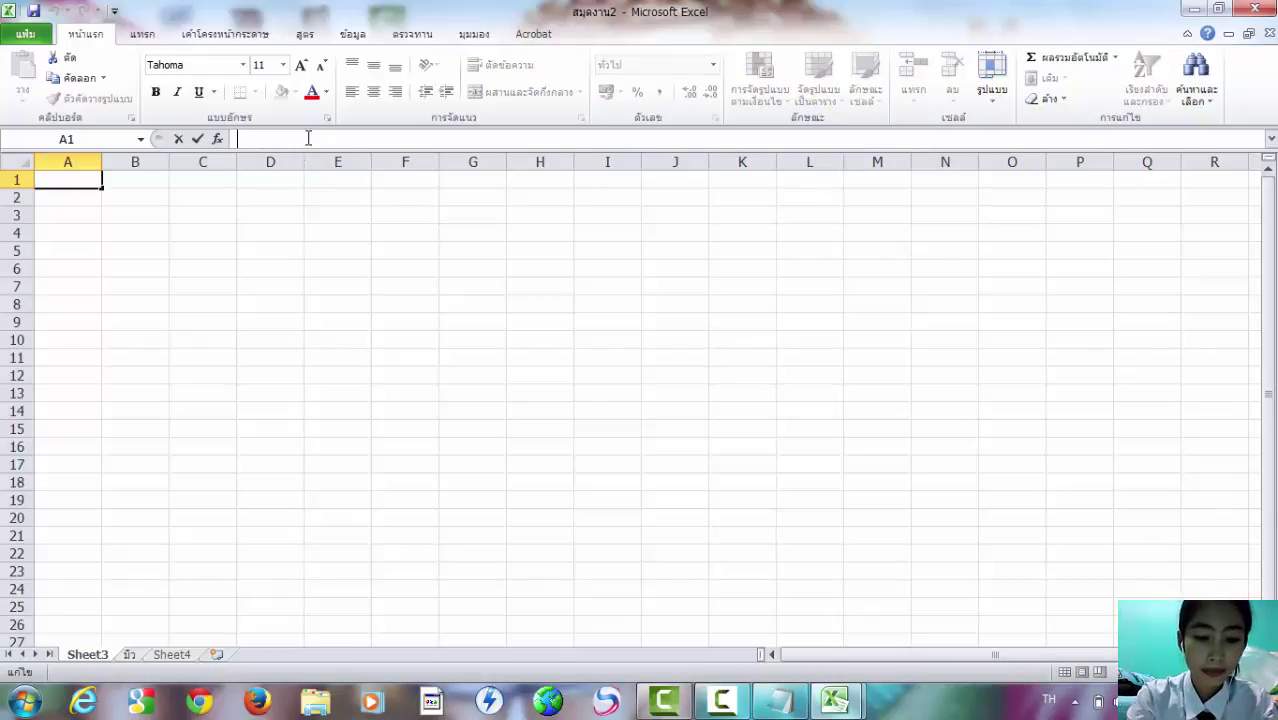
pyautogui.write('=')
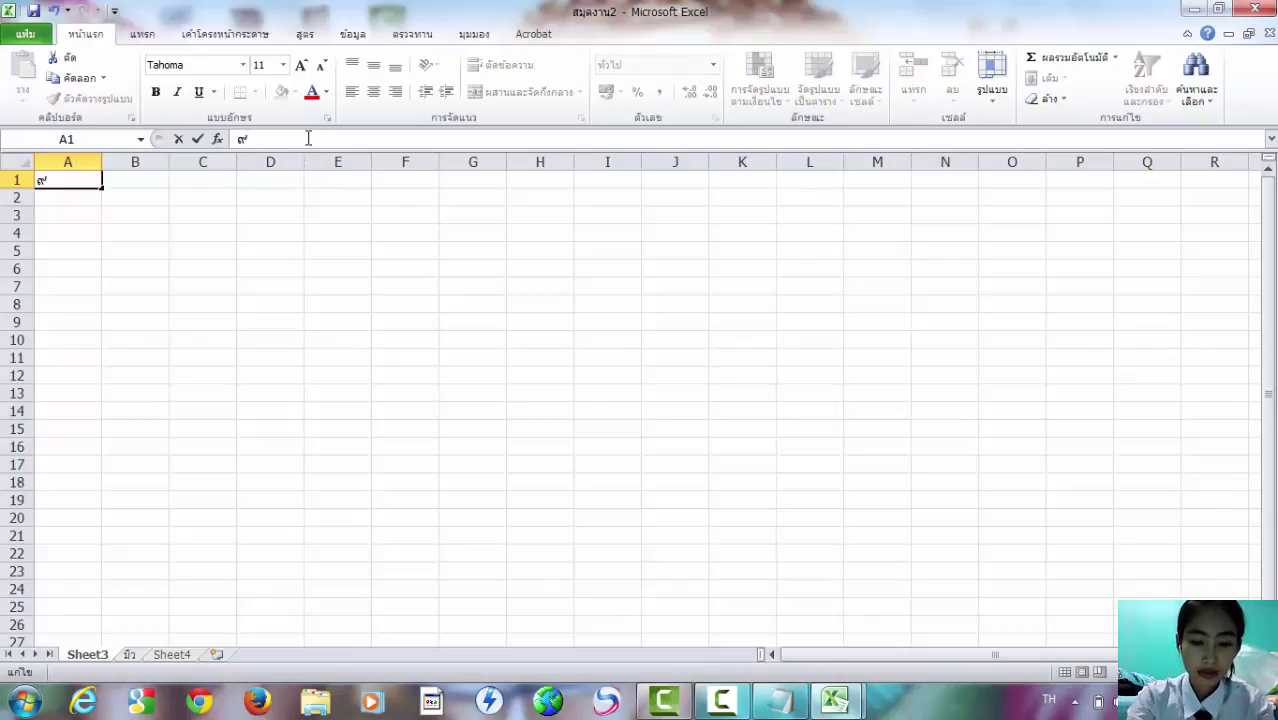
pyautogui.press('BackSpace')
pyautogui.write('ช')
pyautogui.press('BackSpace')
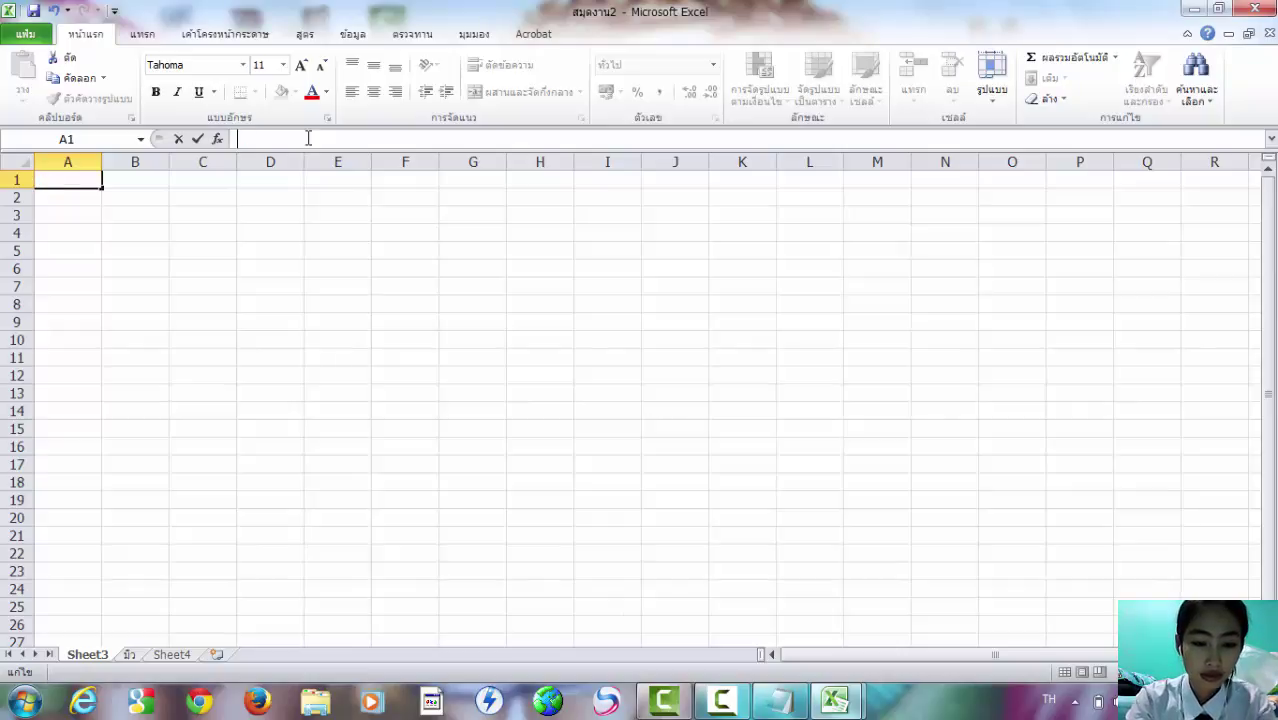
pyautogui.press('`')
pyautogui.write('=')
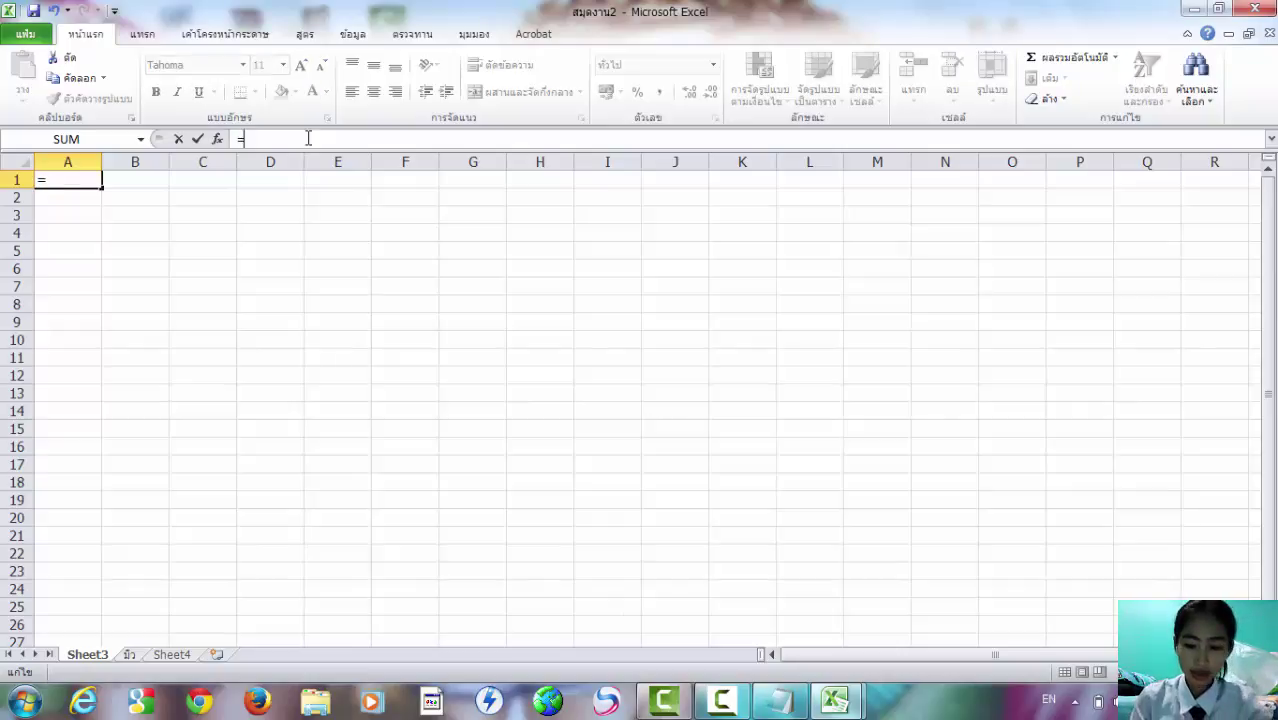
pyautogui.write('23')
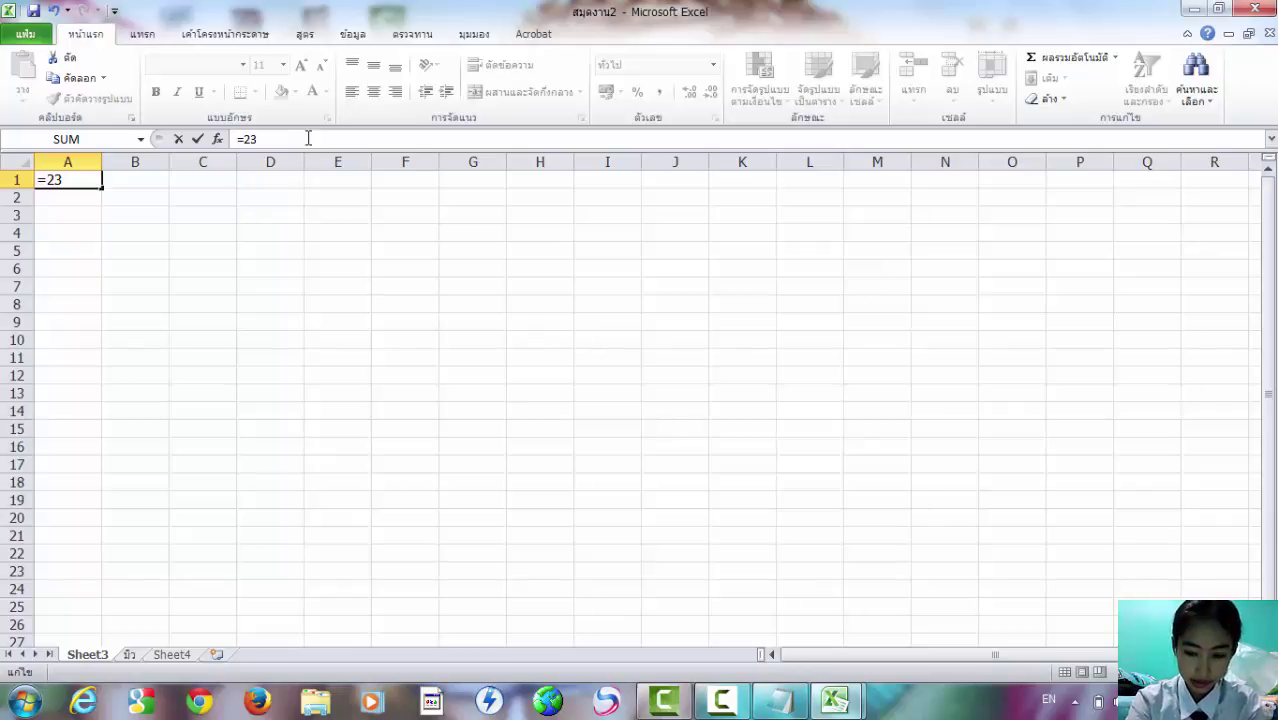
pyautogui.write('+')
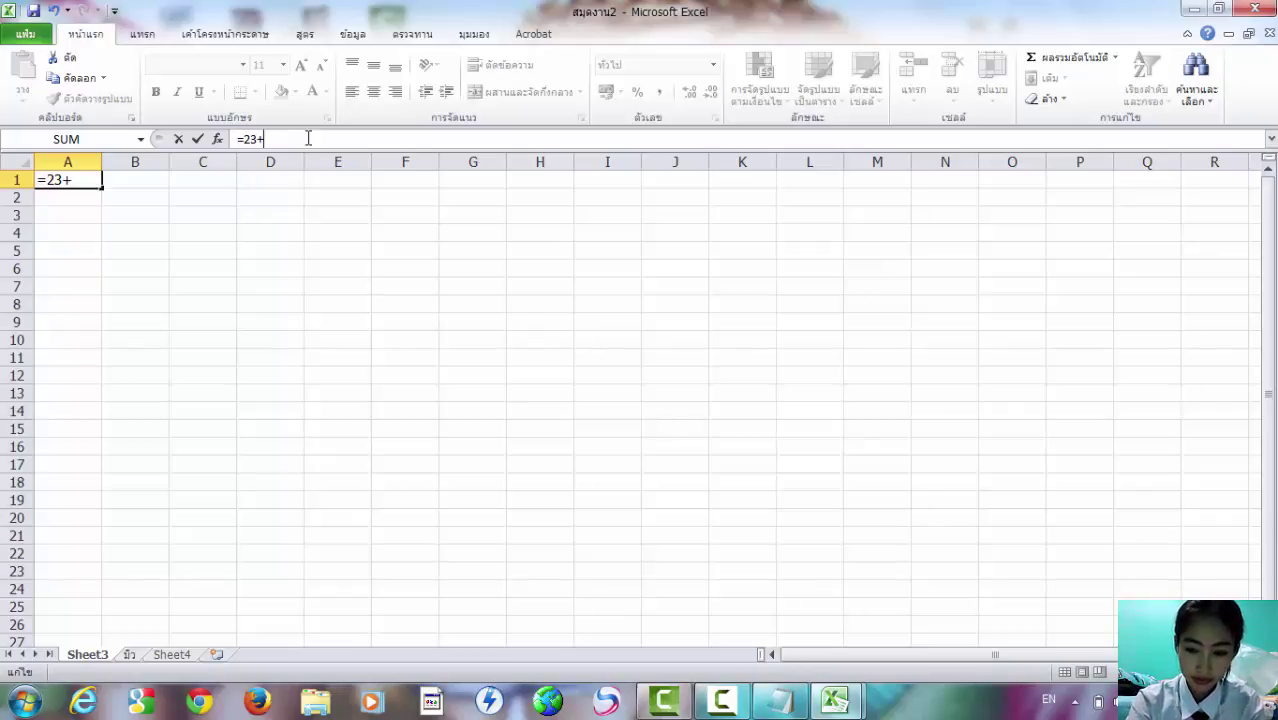
pyautogui.write('56')
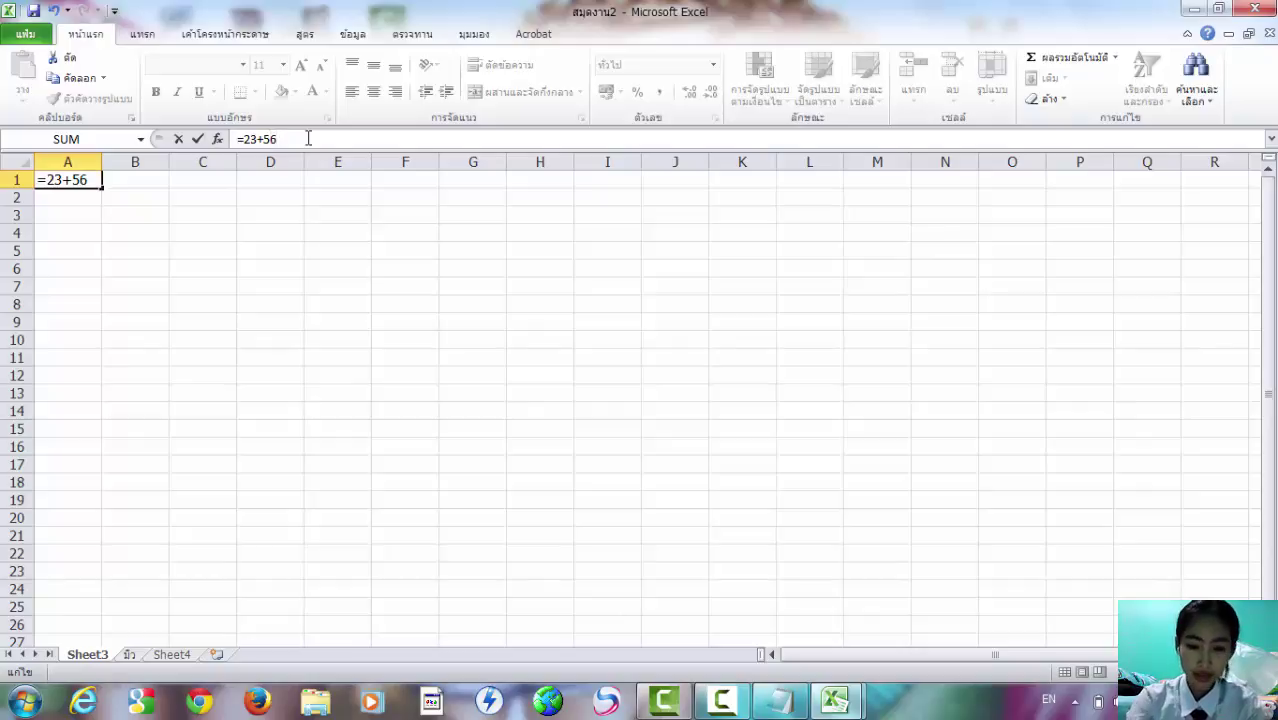
pyautogui.write('=')
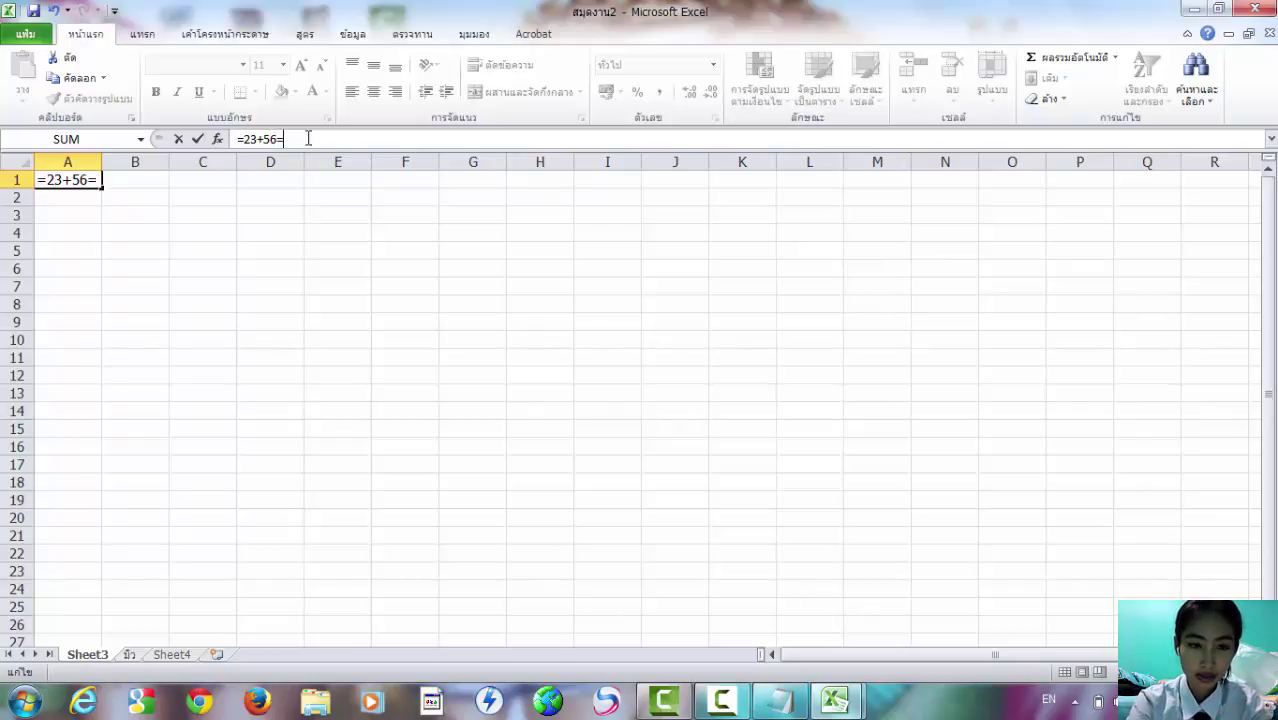
pyautogui.press('BackSpace')
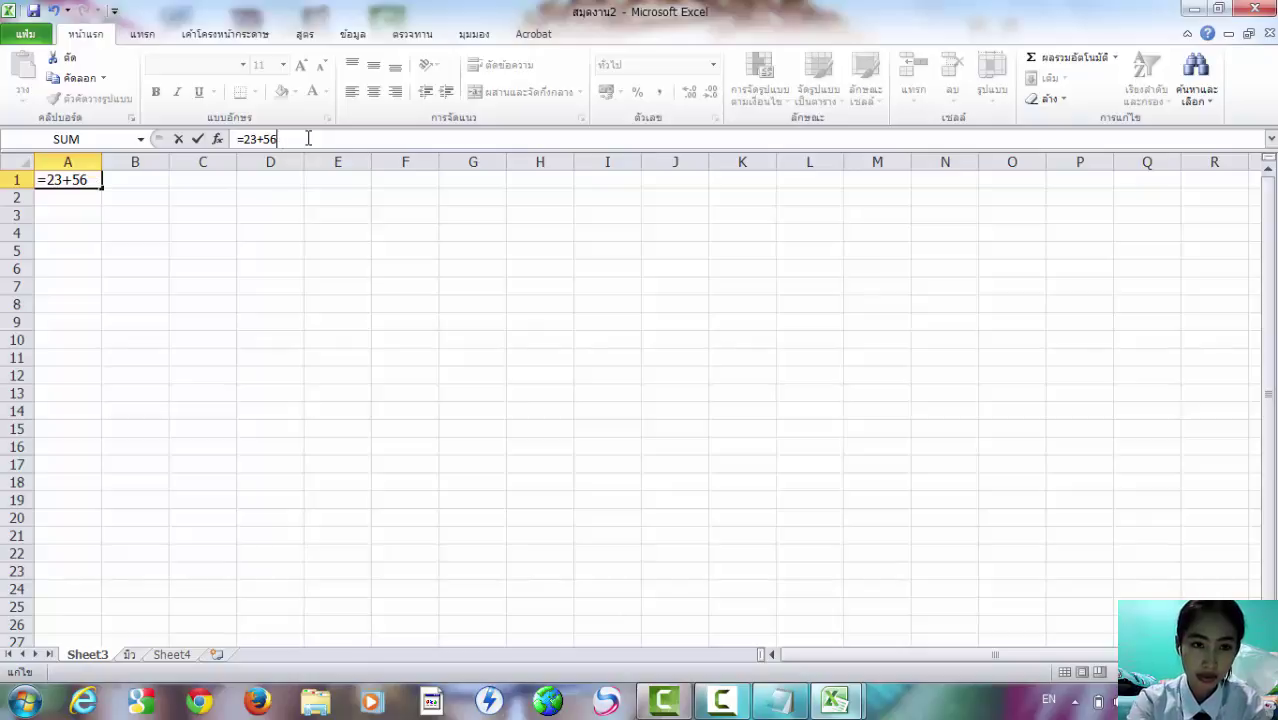
pyautogui.write('-23')
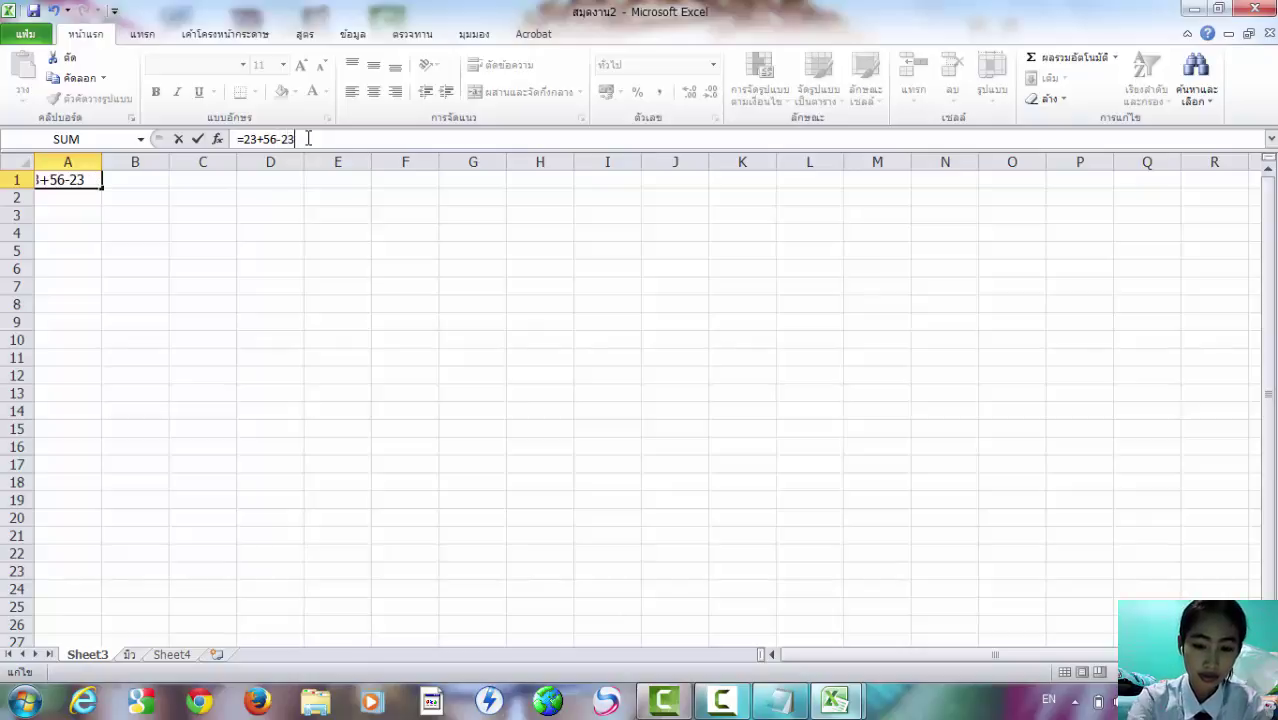
pyautogui.write('=')
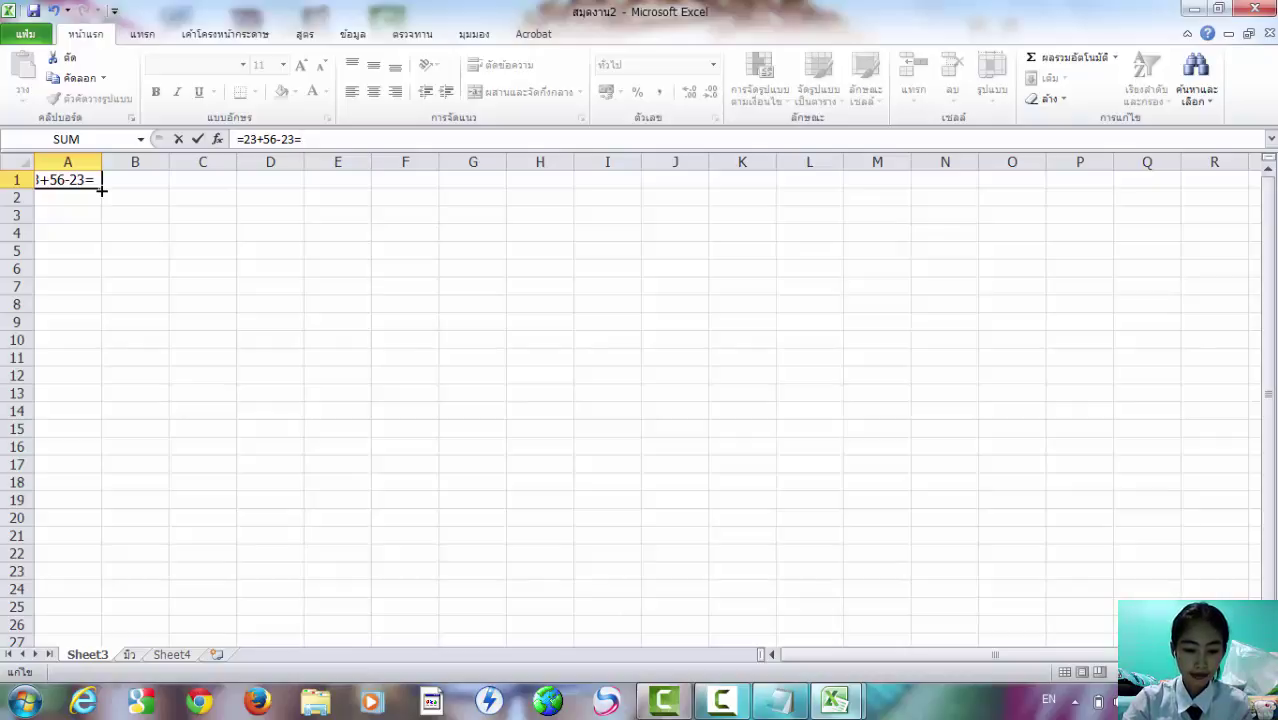
pyautogui.click(721, 700)
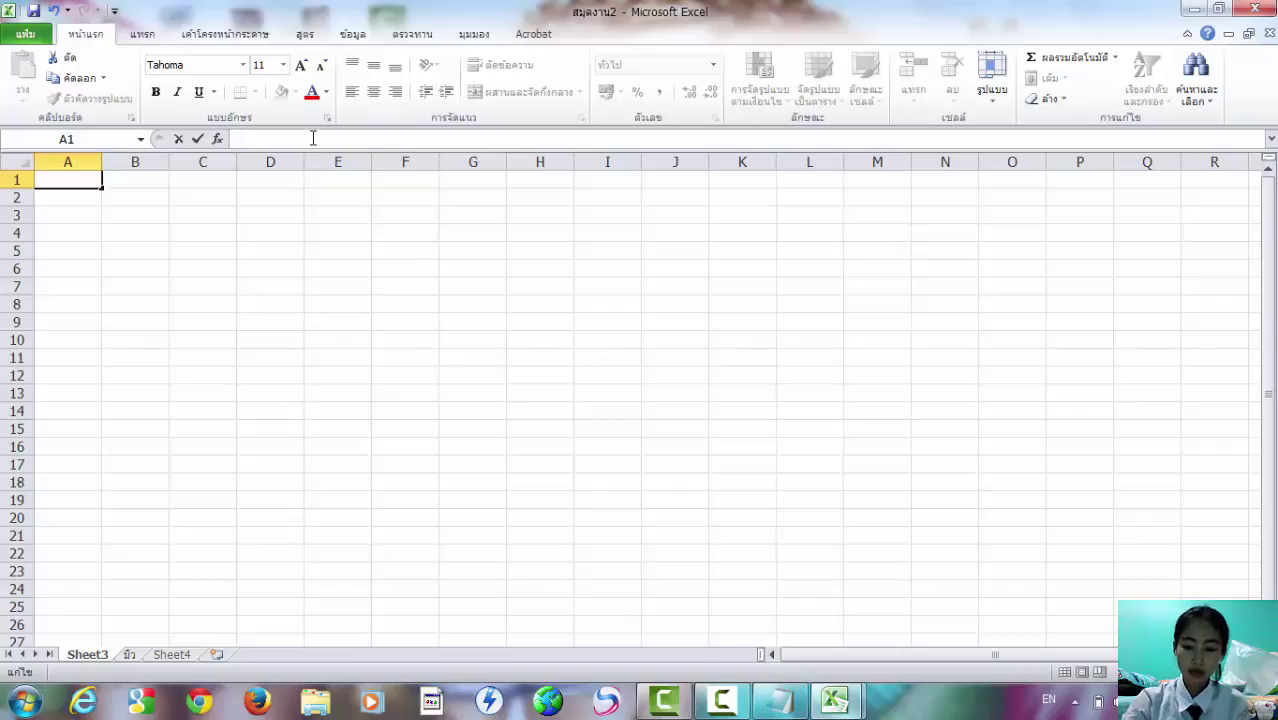
# - Enter 69+21 as plain text in A1, then clear it from the cell
pyautogui.write('6')
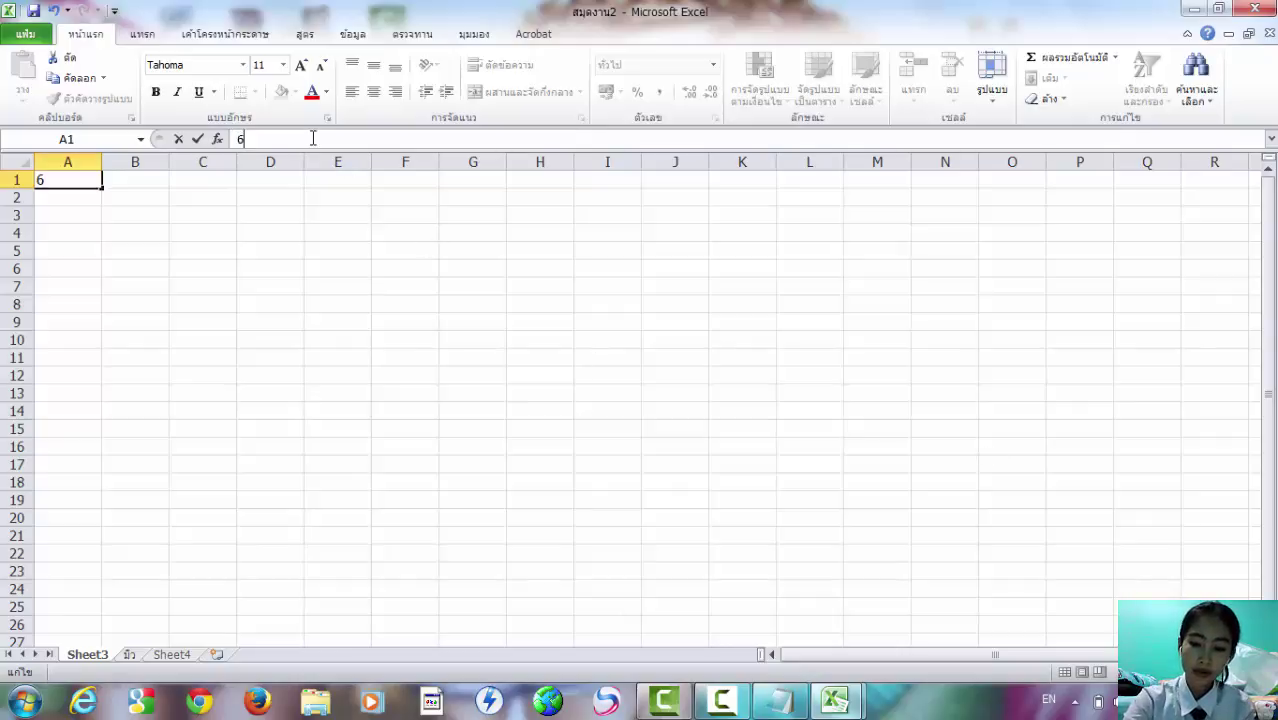
pyautogui.write('9+')
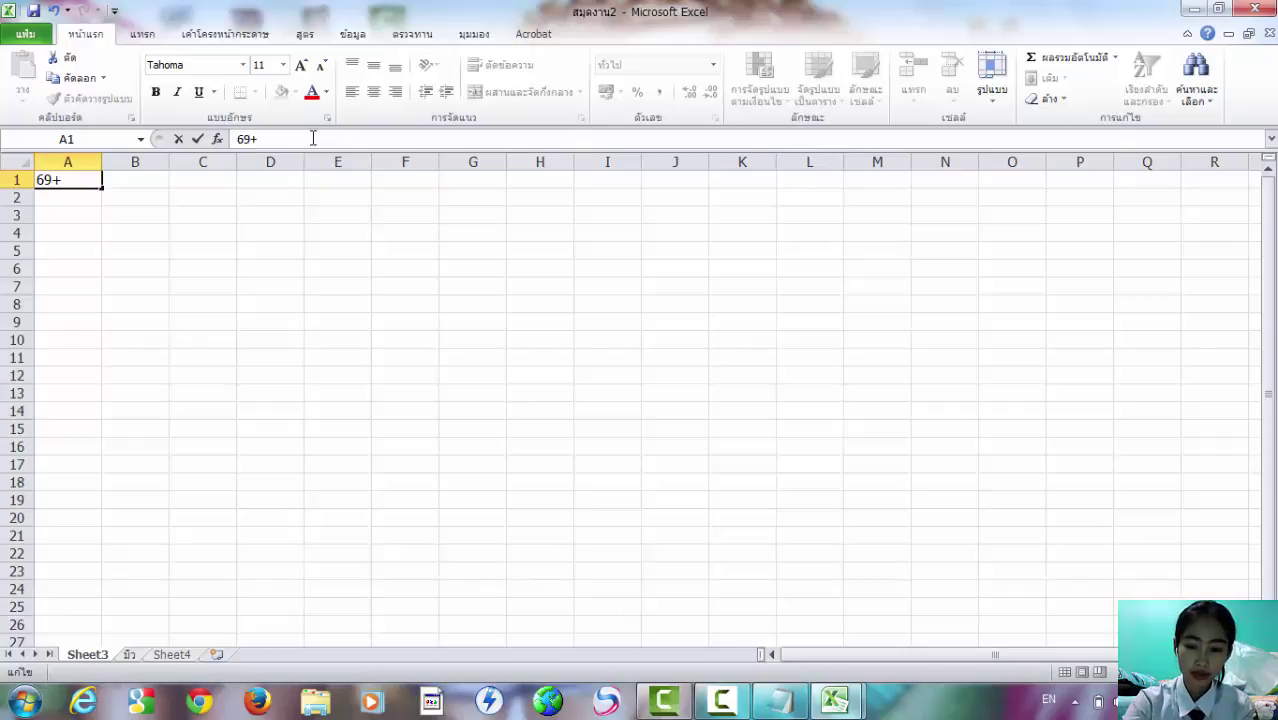
pyautogui.write('21')
pyautogui.press('Return')
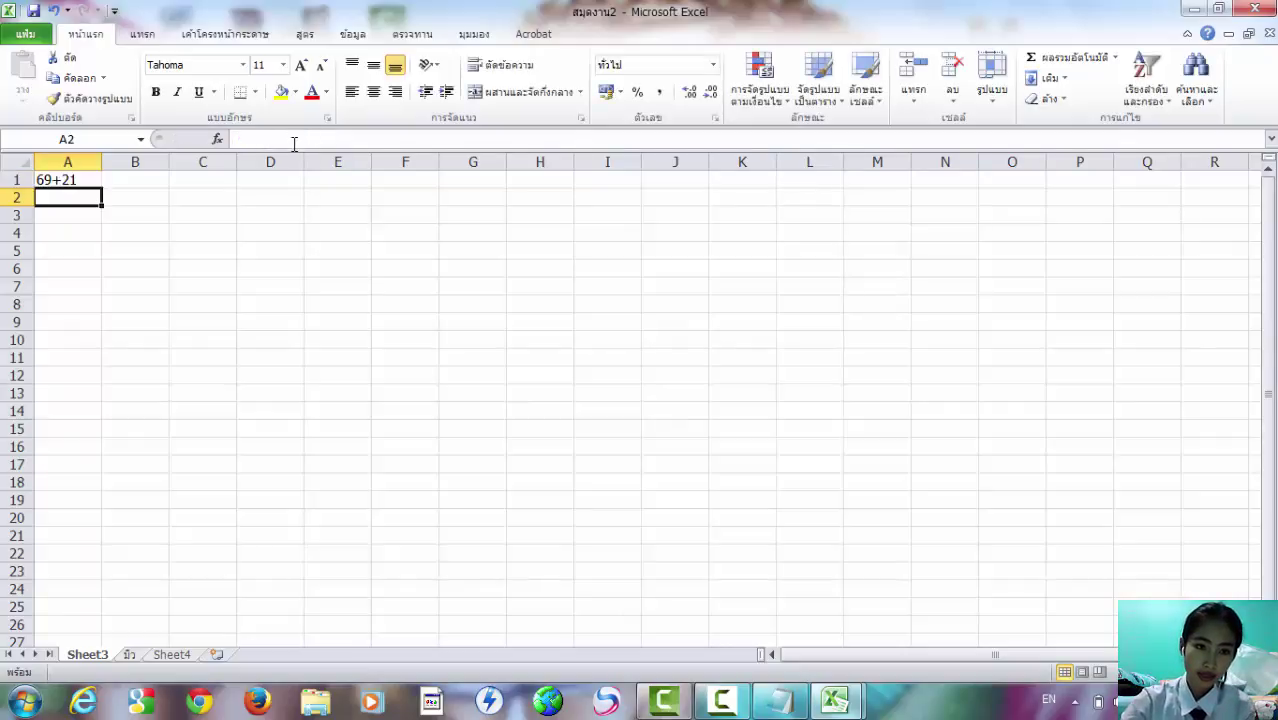
pyautogui.click(294, 141)
pyautogui.click(88, 178)
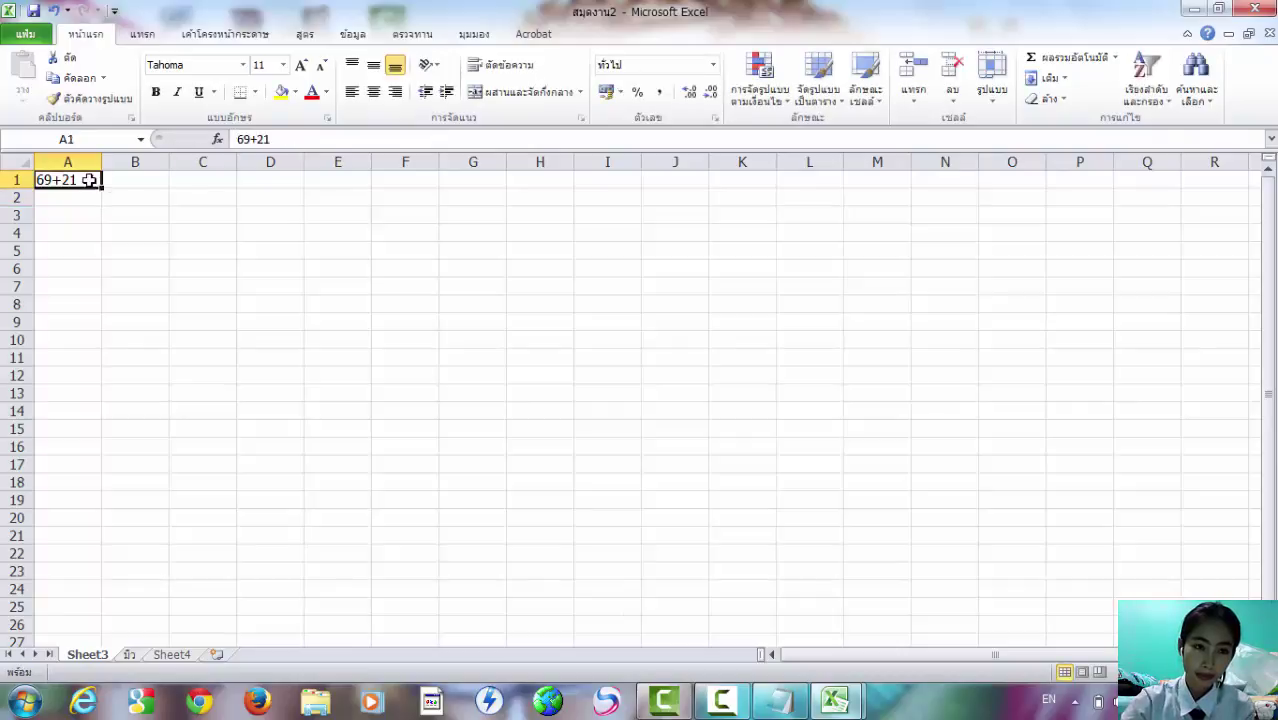
pyautogui.press('BackSpace')
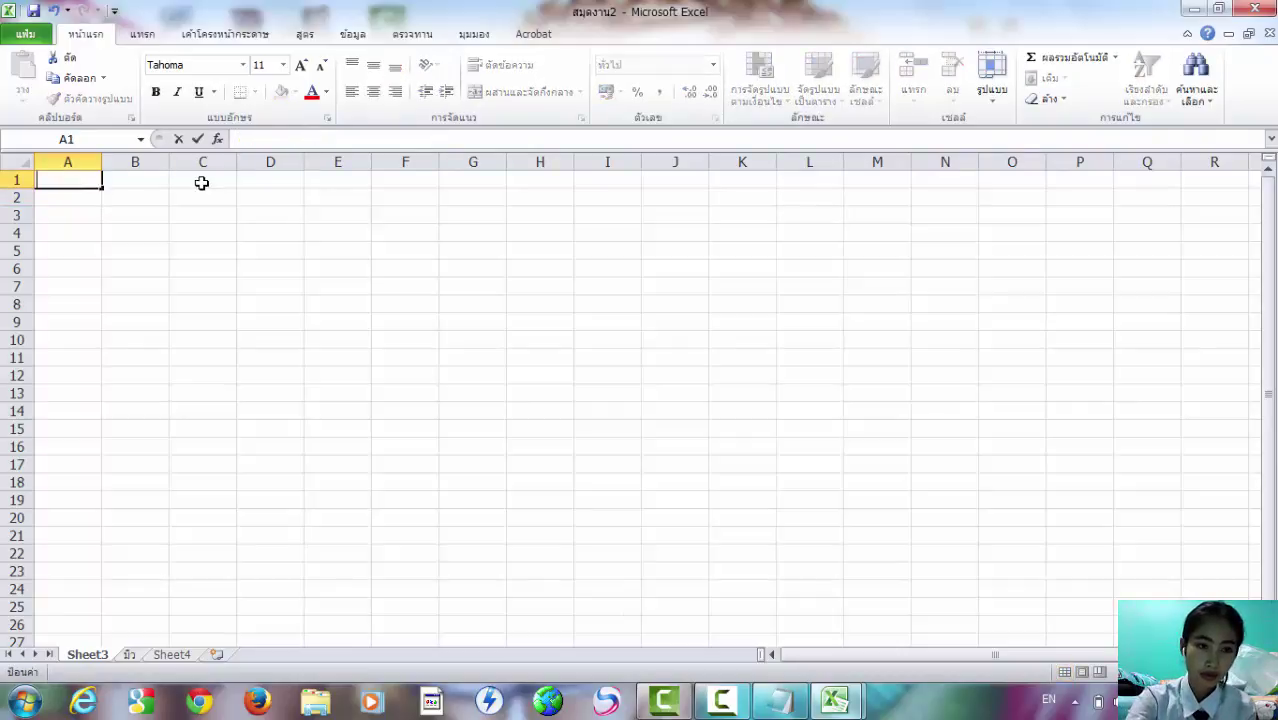
# - Enter 69+21 as plain text in cell C2
pyautogui.click(226, 196)
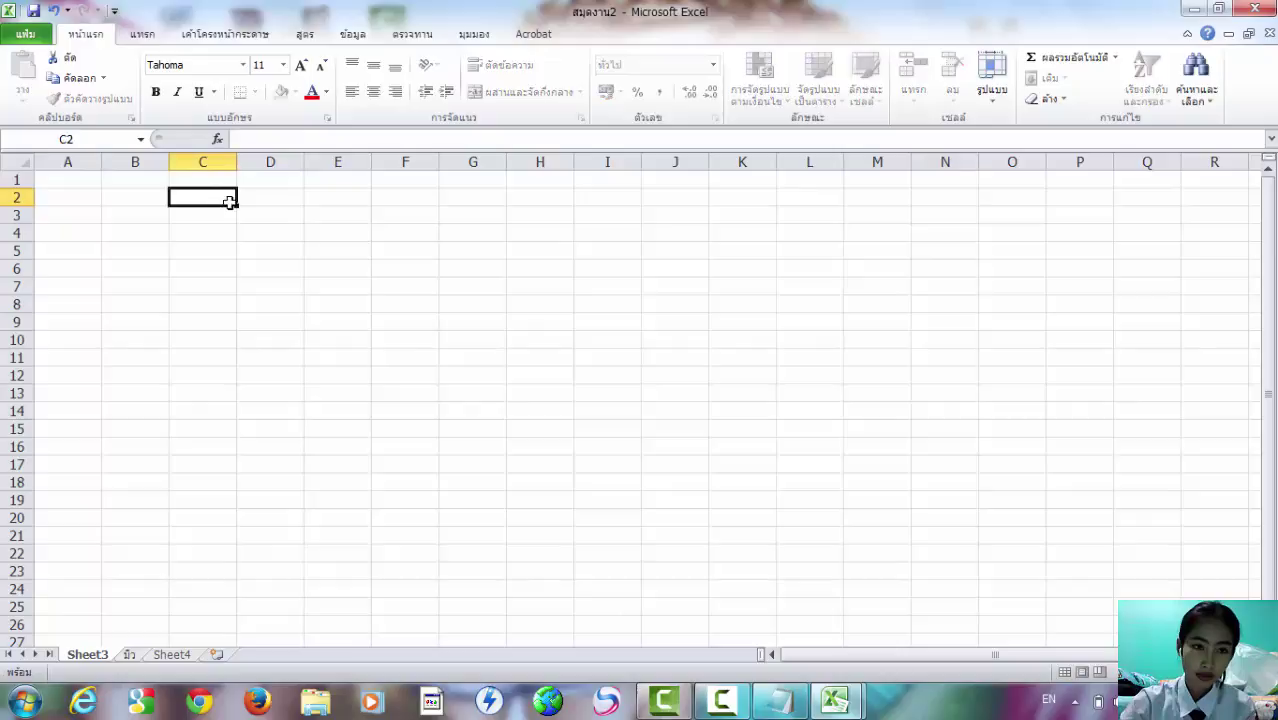
pyautogui.click(272, 138)
pyautogui.write('6')
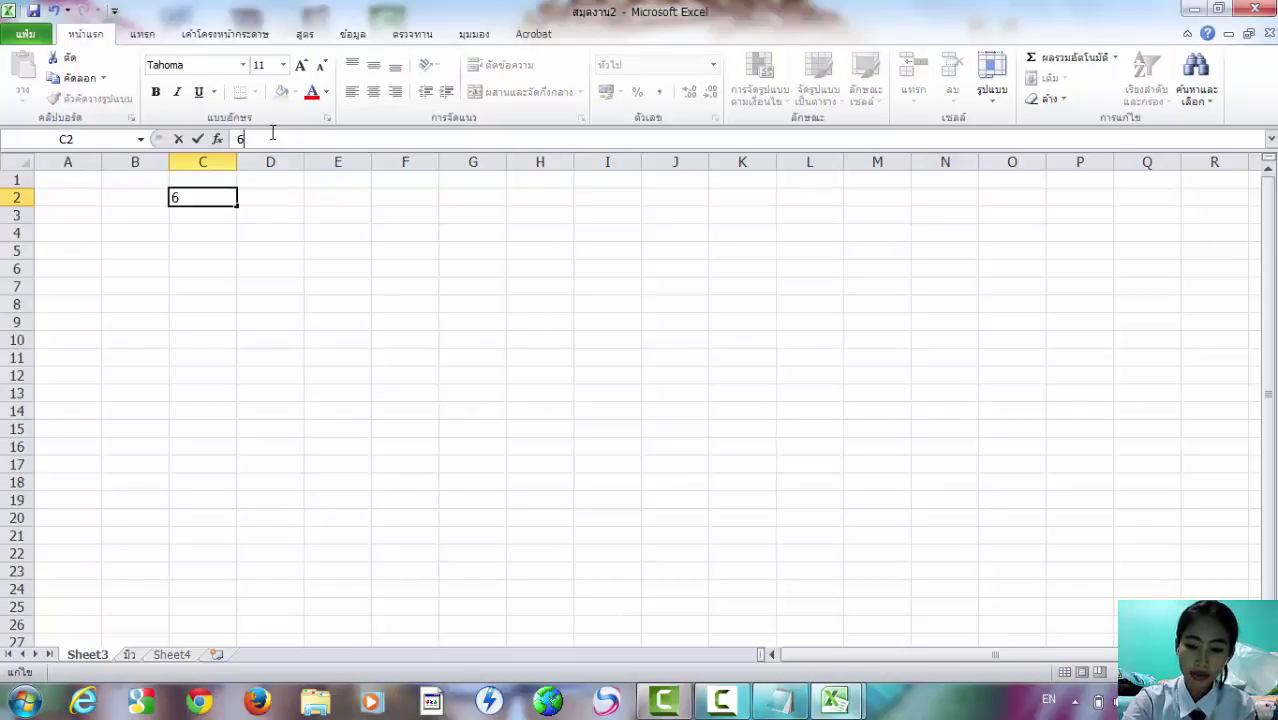
pyautogui.write('9+2')
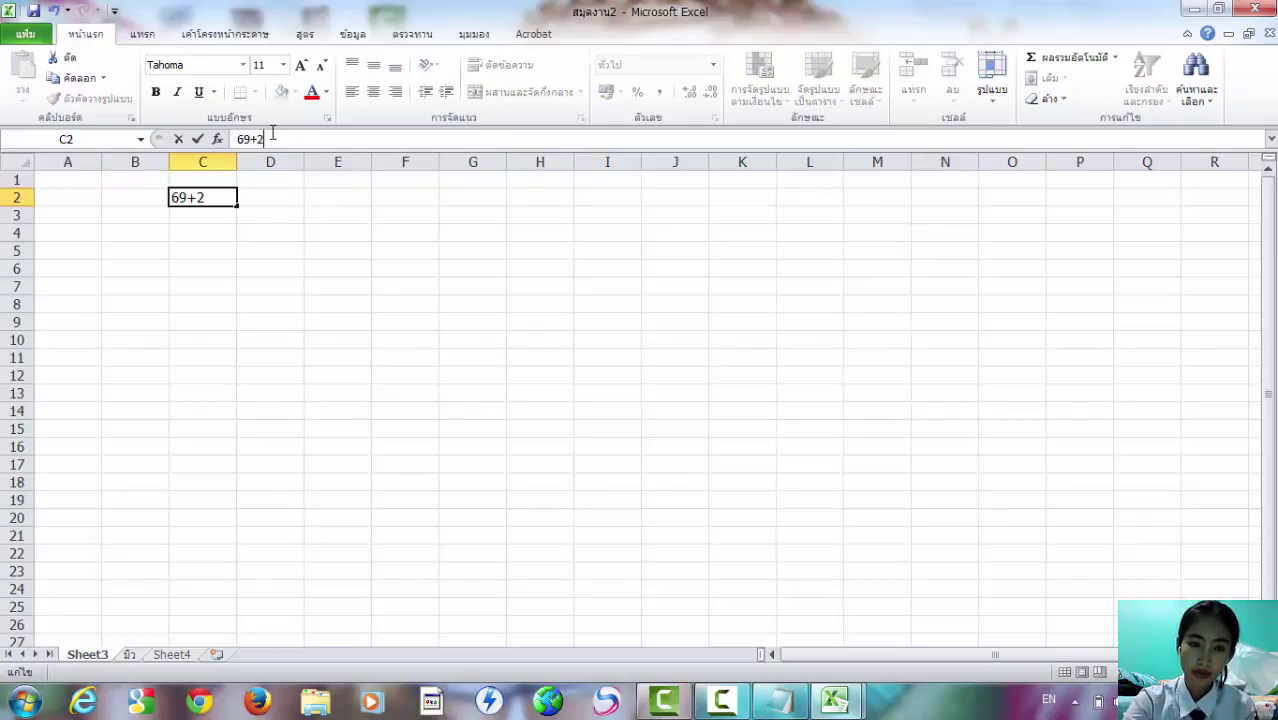
pyautogui.write('1')
pyautogui.press('Return')
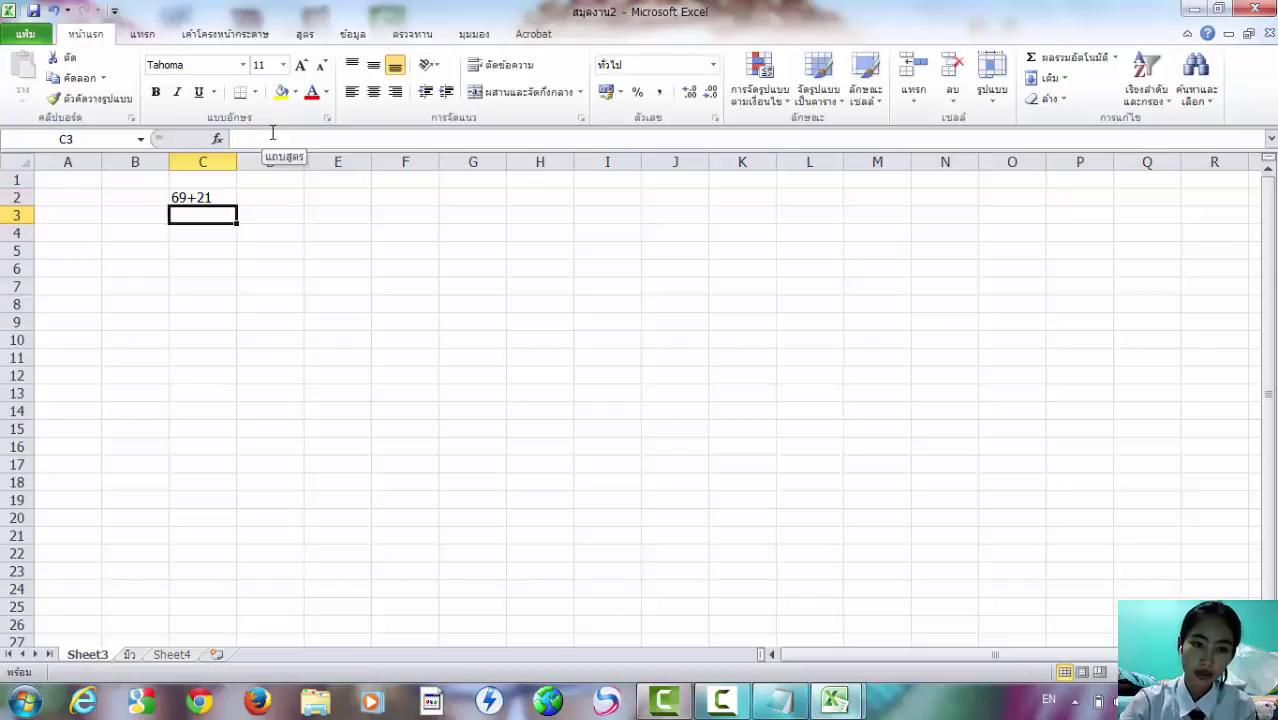
# - Enter the formula =69+21 in A1 so it displays 90
pyautogui.click(722, 700)
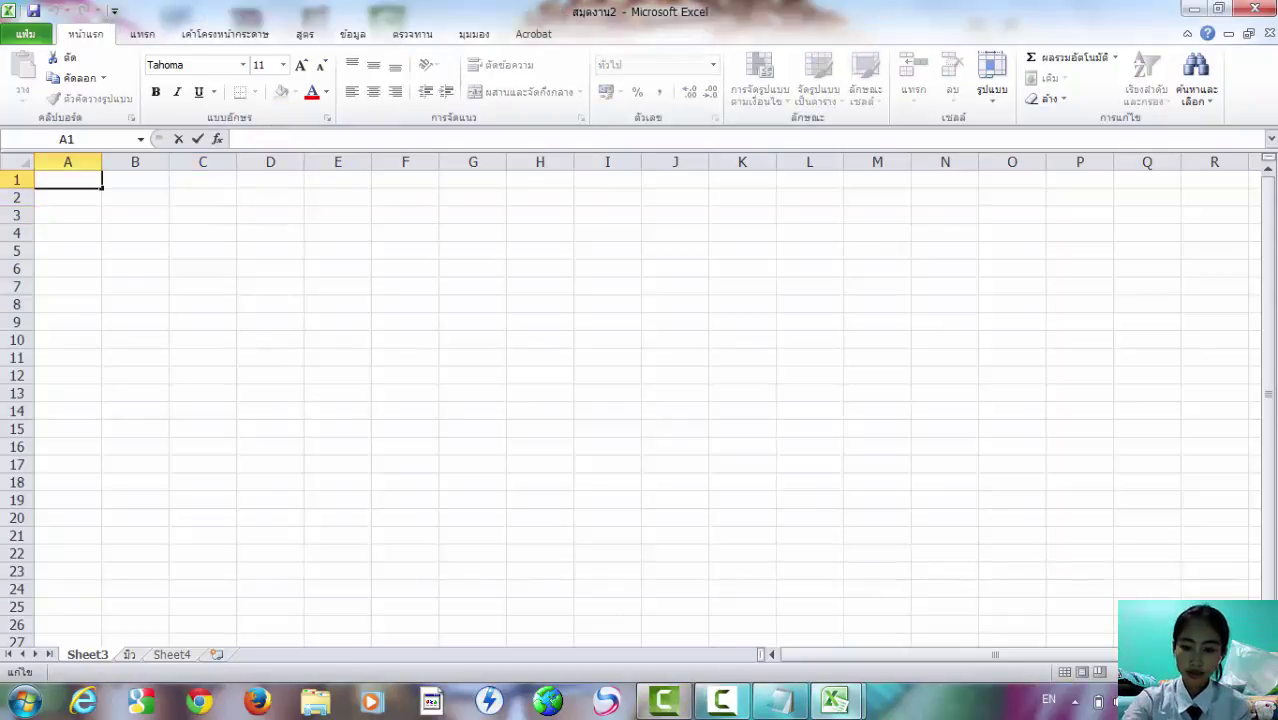
pyautogui.write('=')
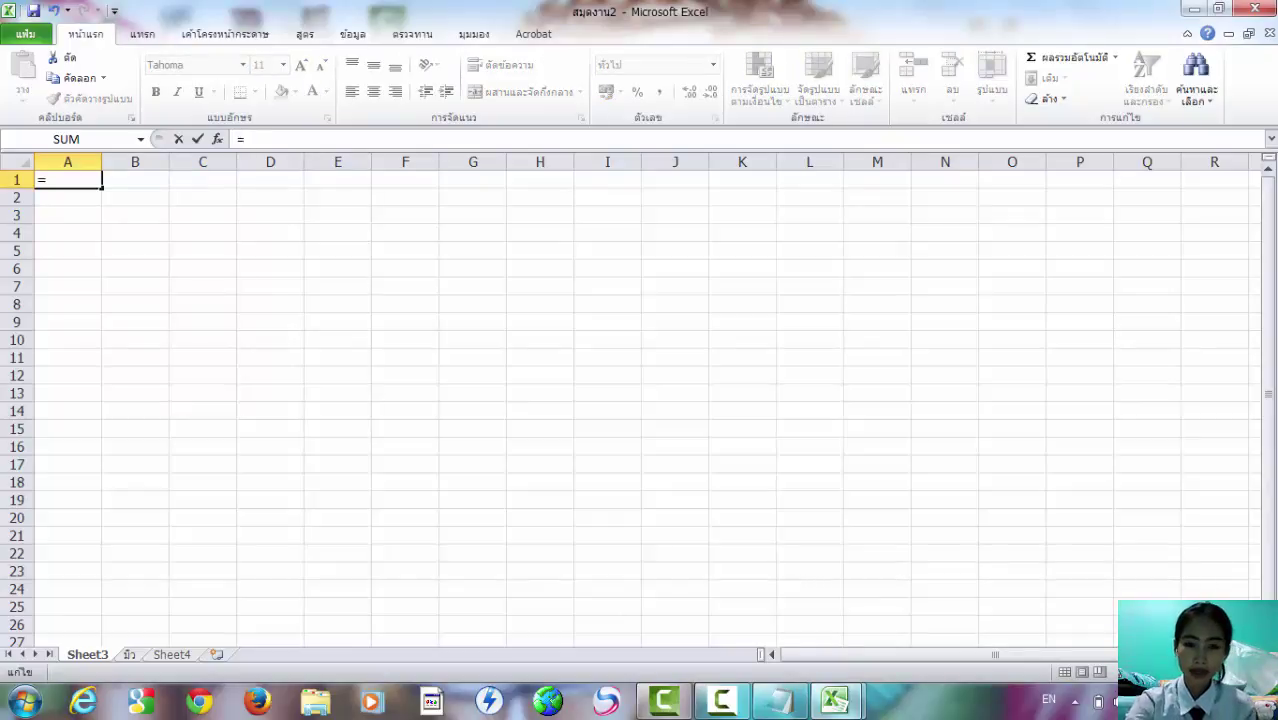
pyautogui.write('69')
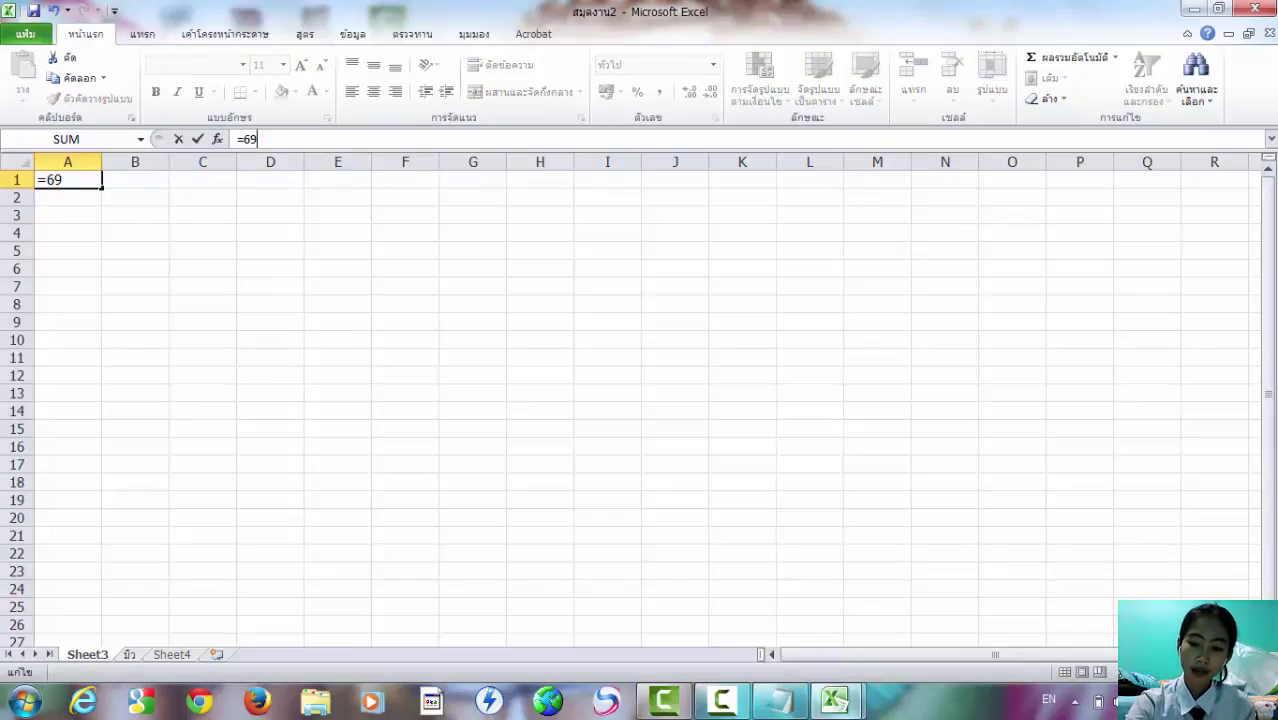
pyautogui.write('+21')
pyautogui.press('Return')
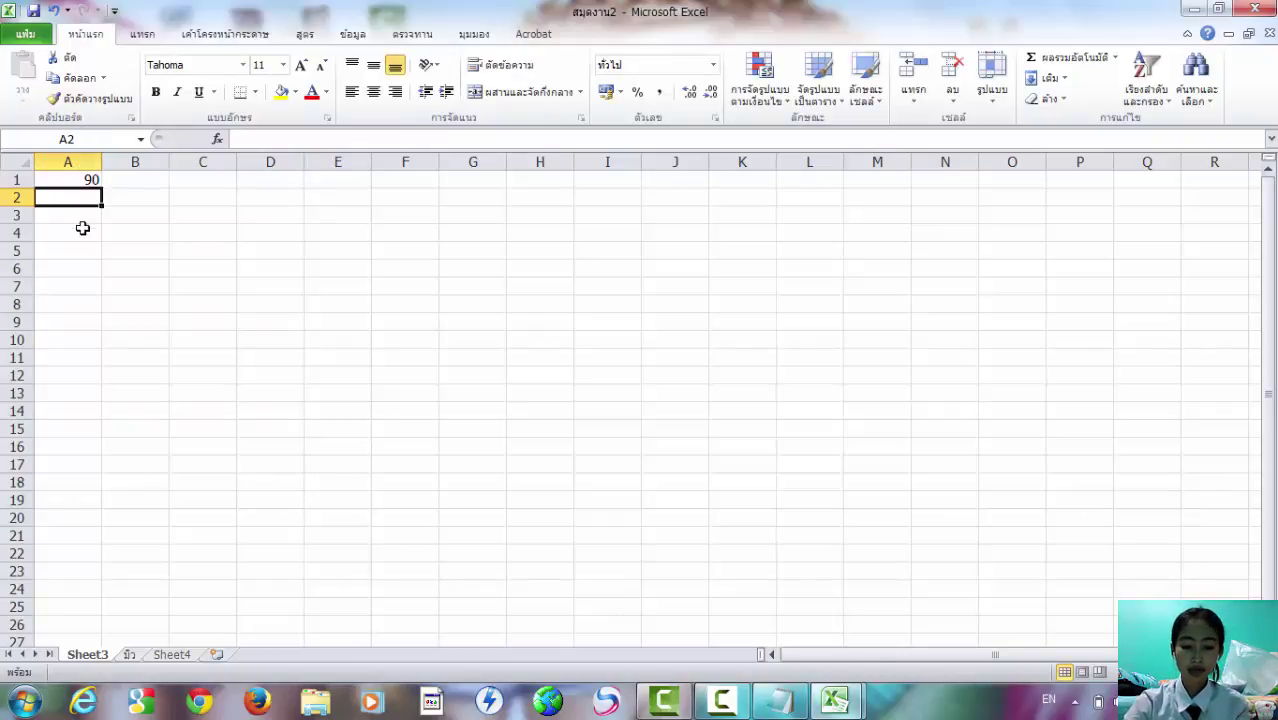
pyautogui.click(707, 704)
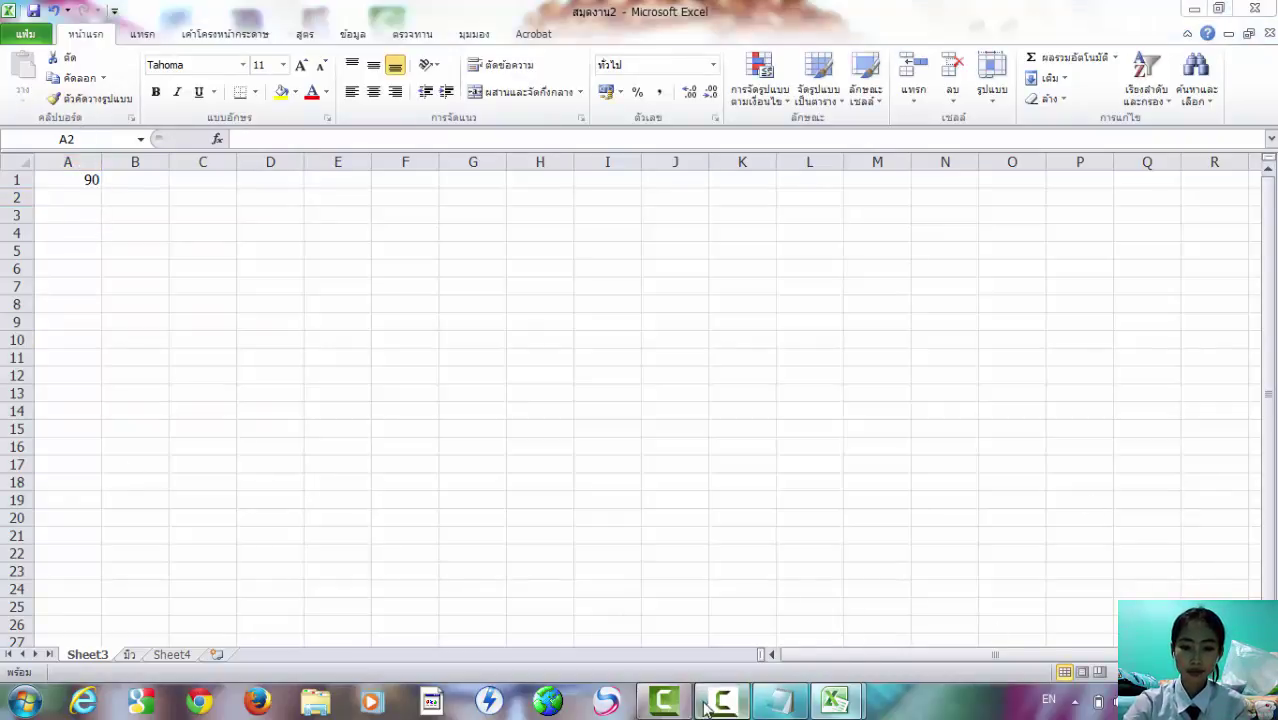
pyautogui.click(707, 704)
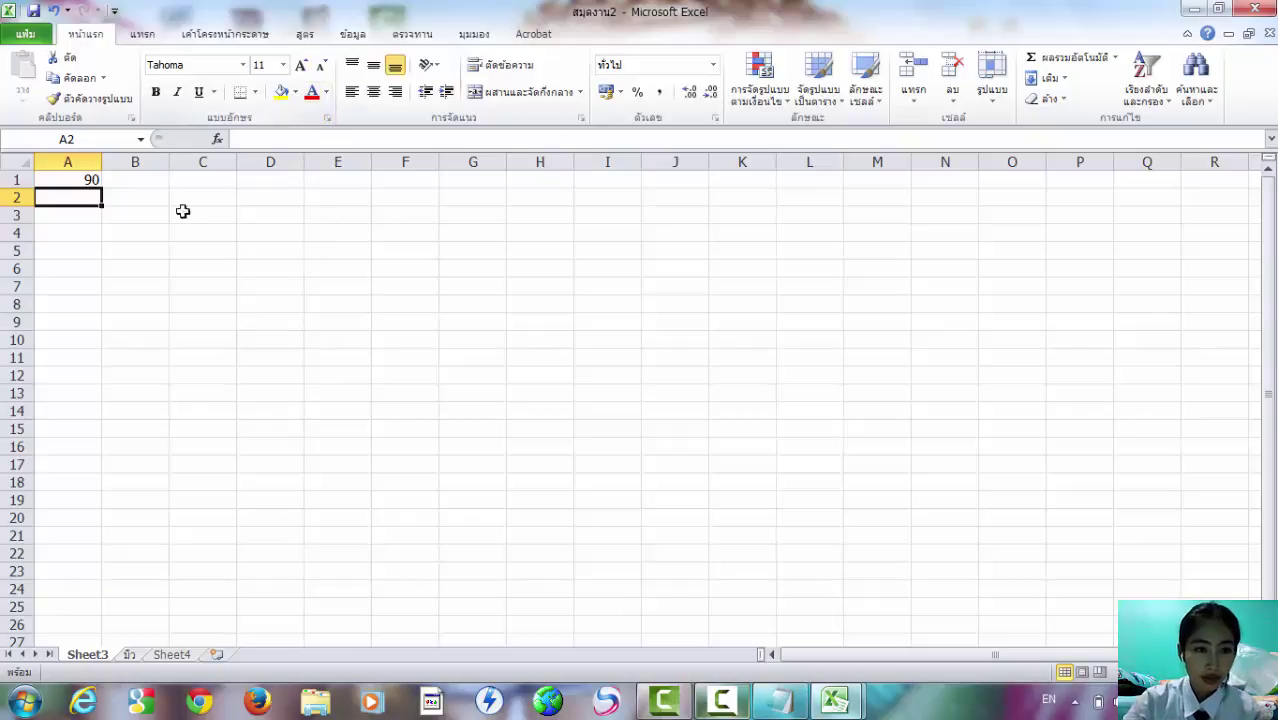
pyautogui.click(217, 139)
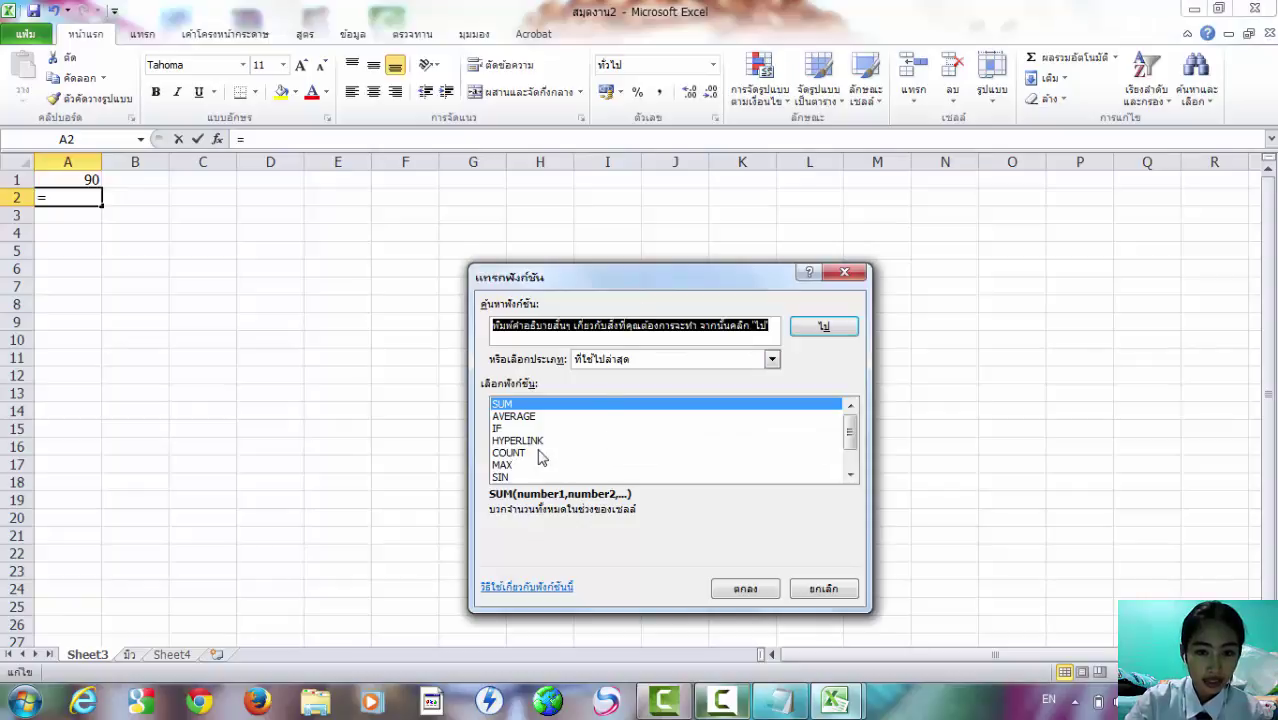
pyautogui.click(820, 588)
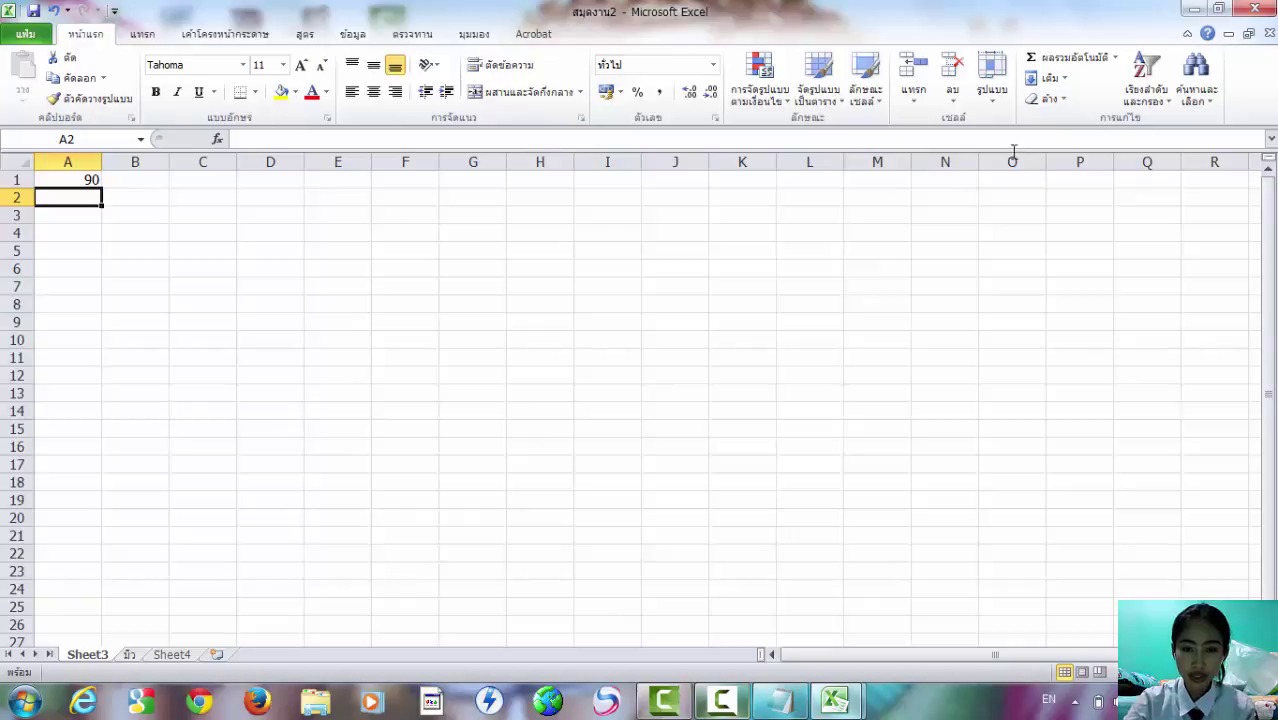
pyautogui.click(770, 702)
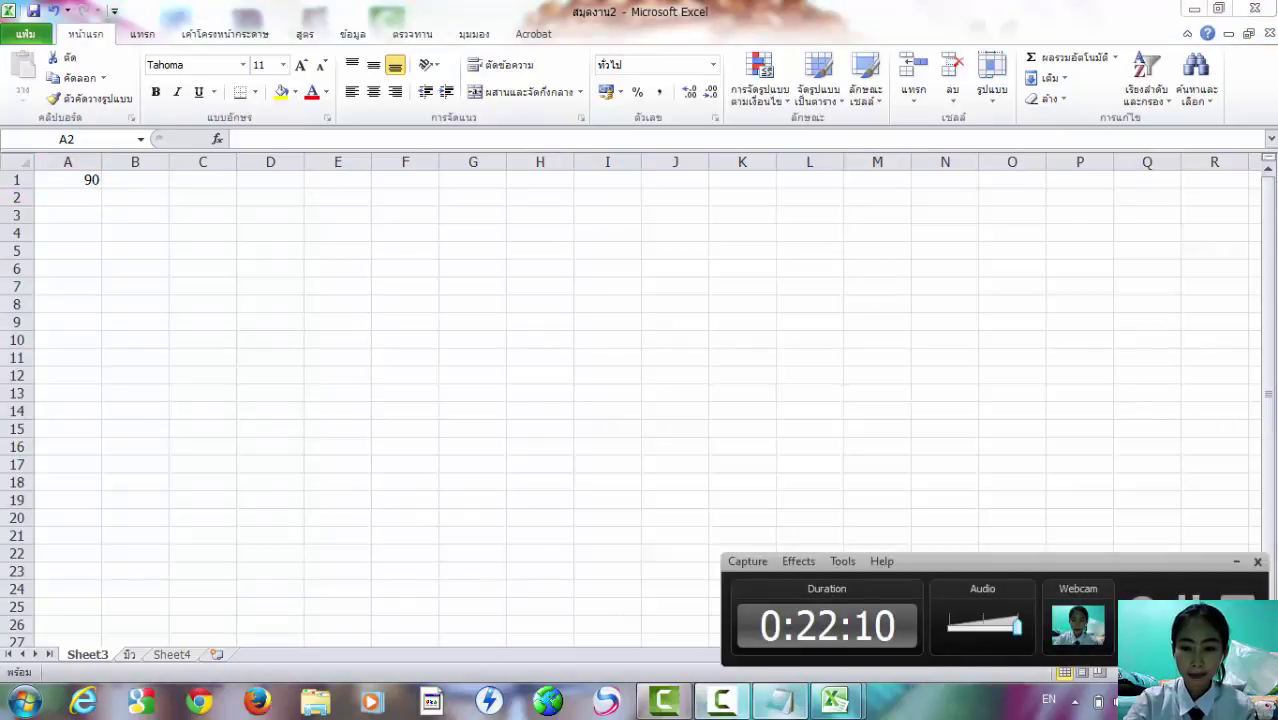
pyautogui.doubleClick(68, 215)
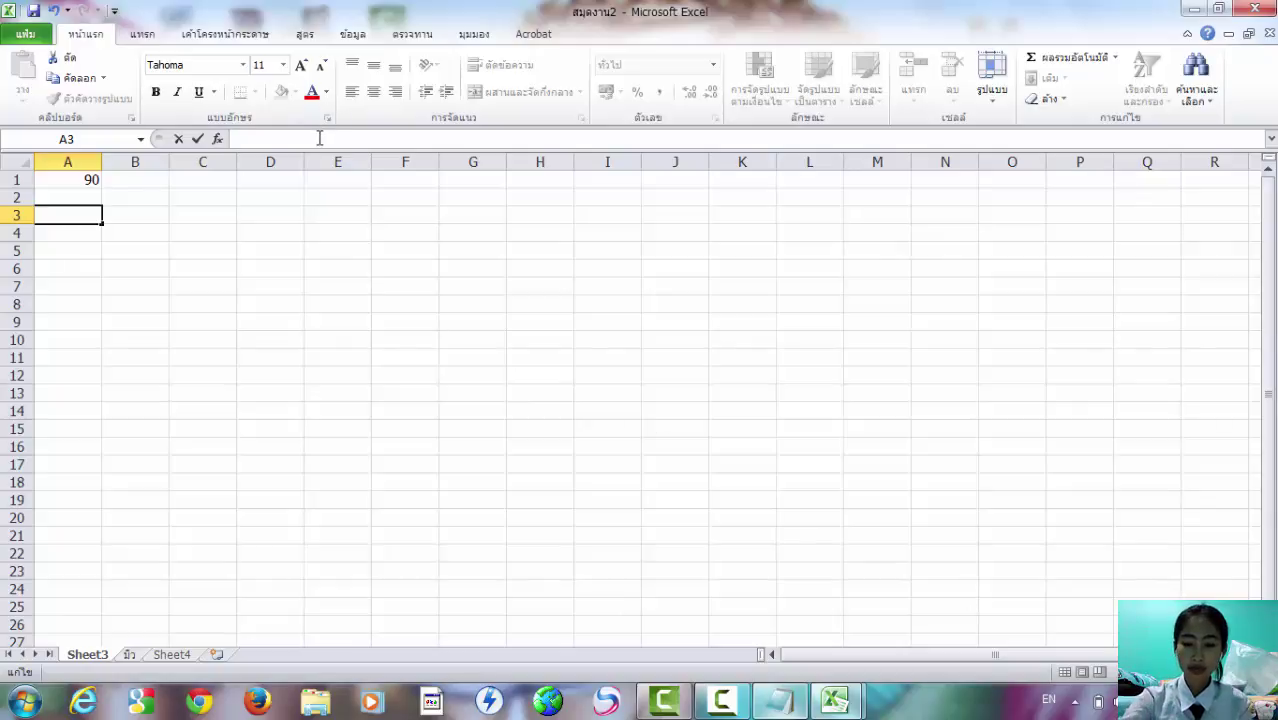
pyautogui.write('=')
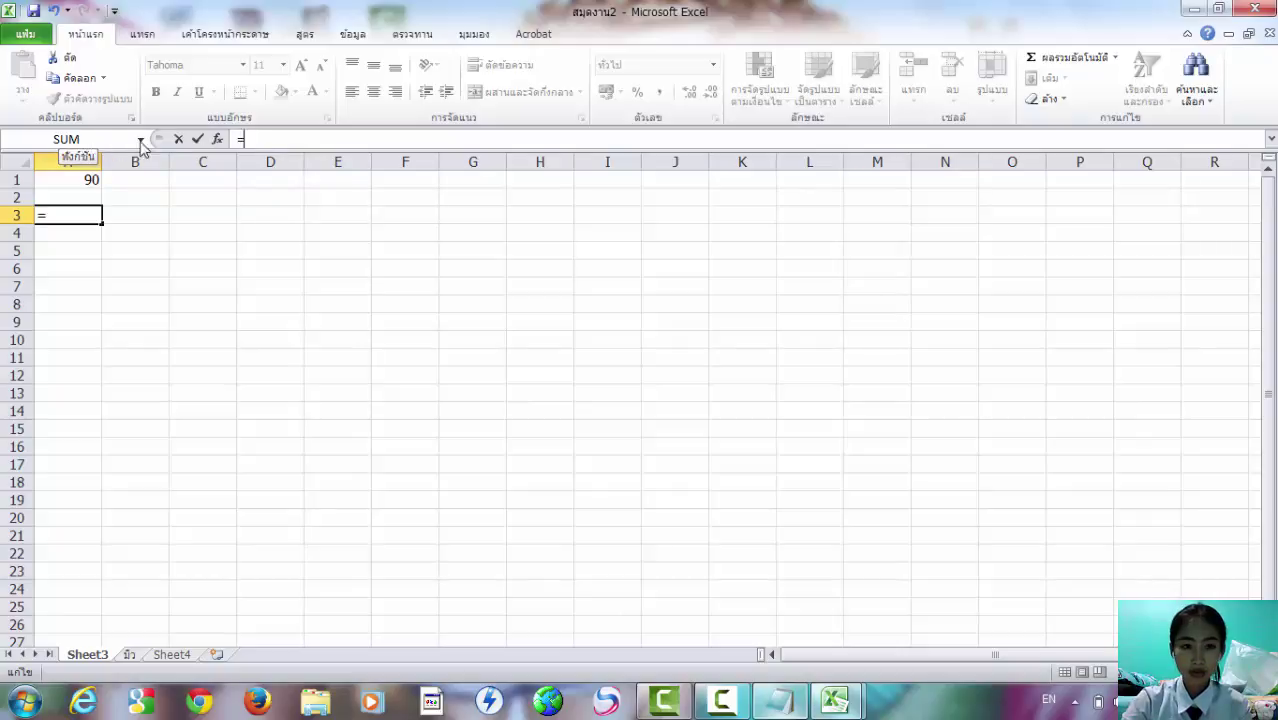
pyautogui.click(140, 141)
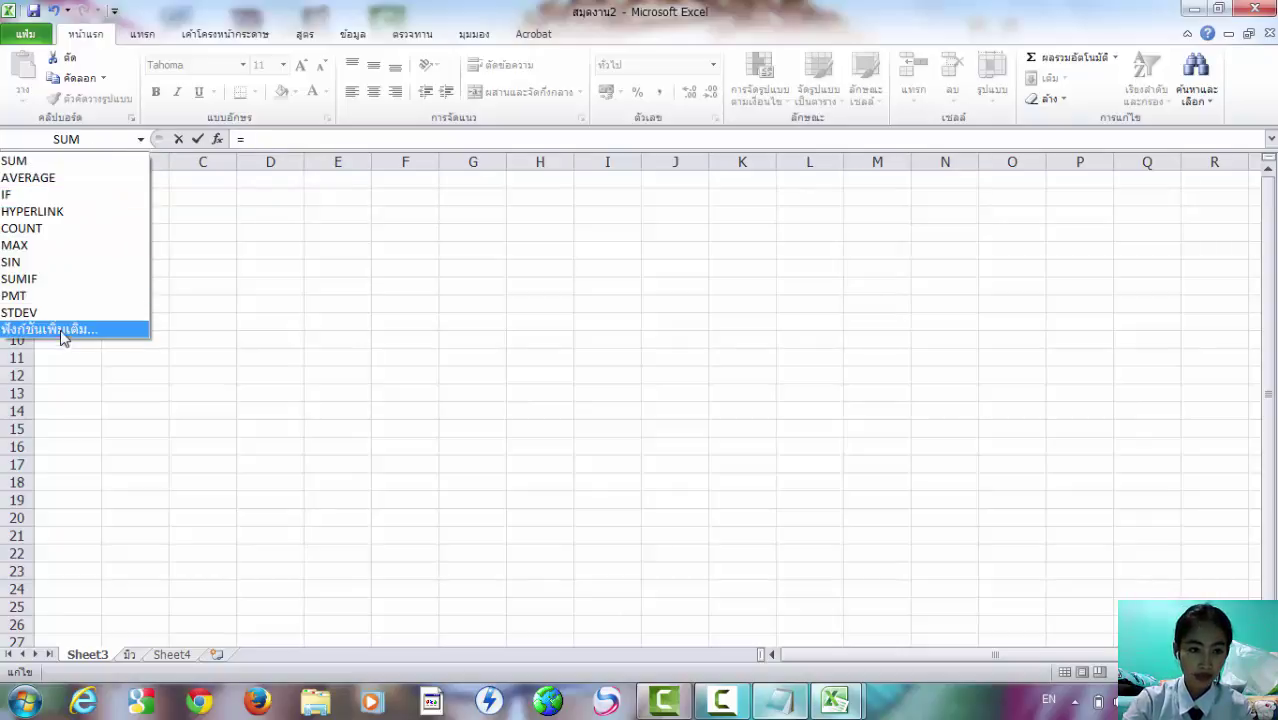
pyautogui.click(77, 203)
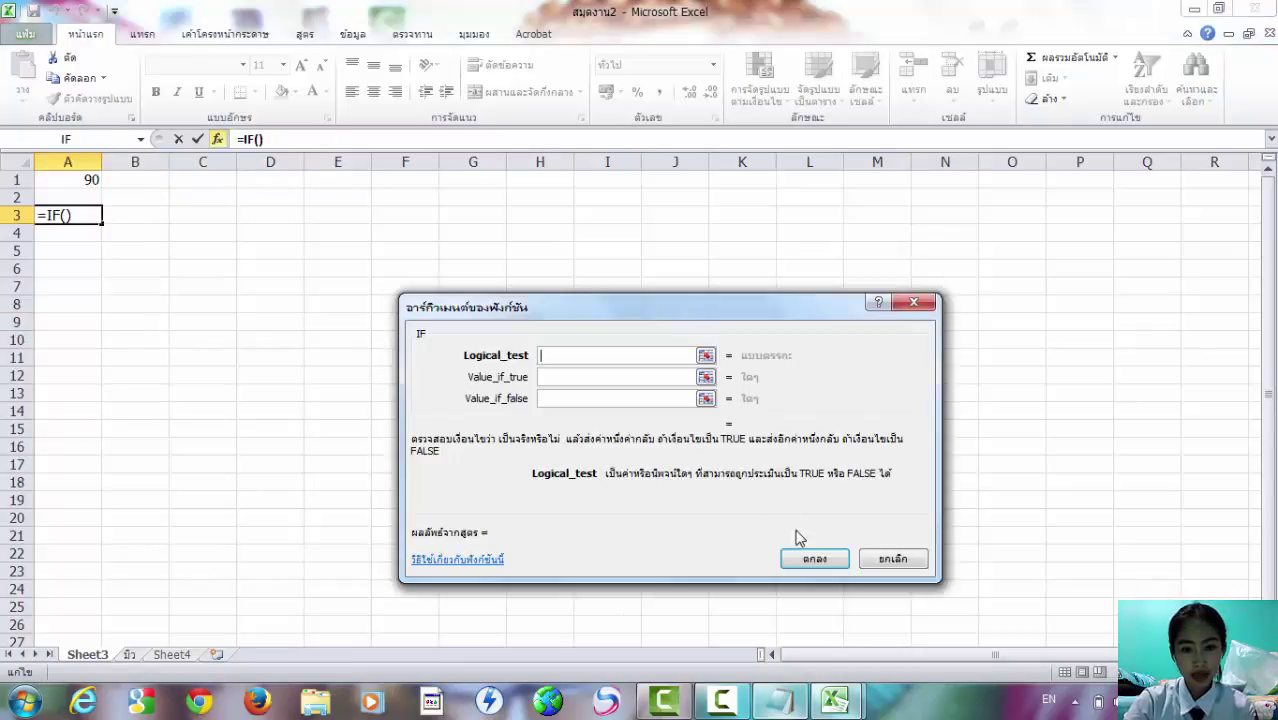
pyautogui.click(895, 559)
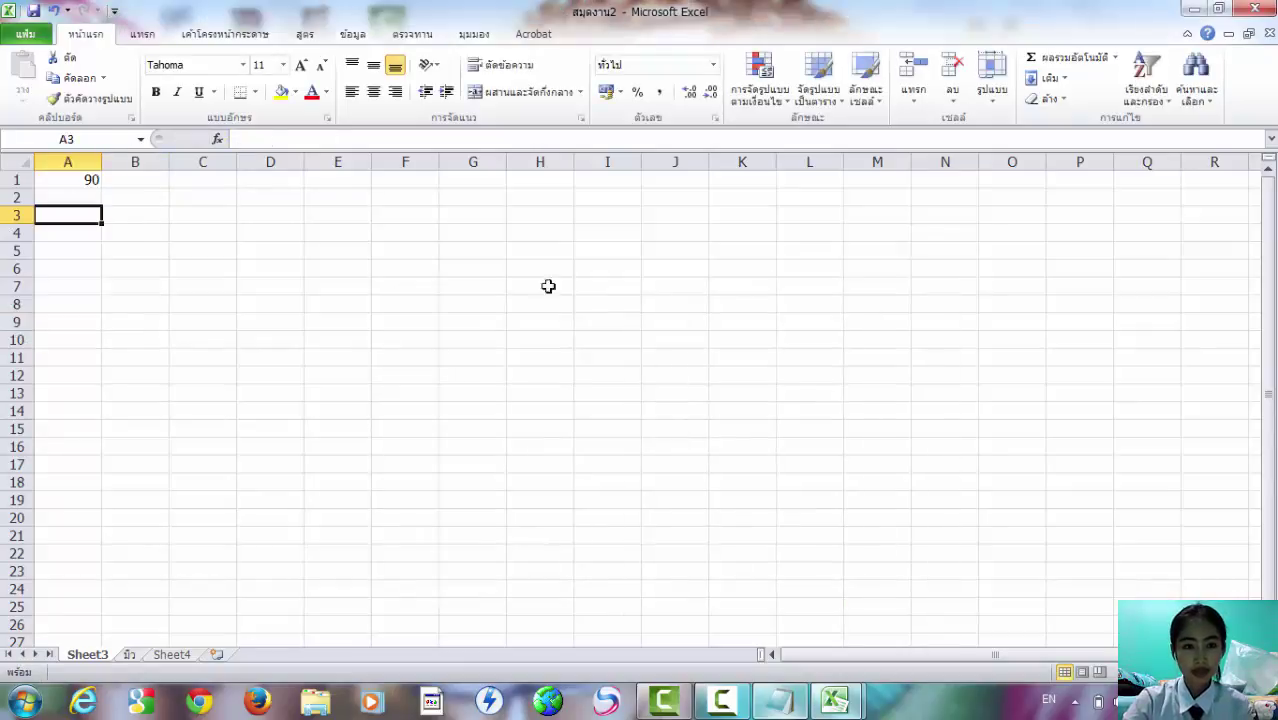
pyautogui.click(140, 140)
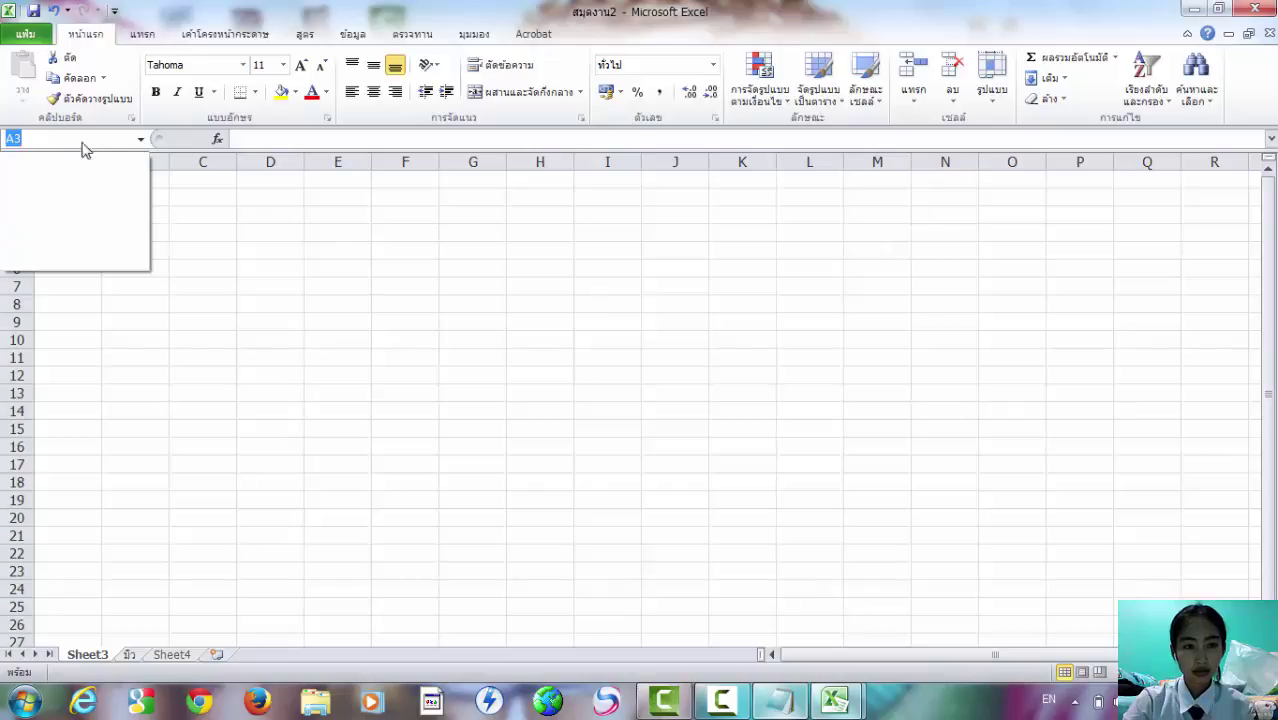
# - Close the name list, select D3 and start a formula with =
pyautogui.click(140, 140)
pyautogui.click(140, 140)
pyautogui.click(265, 214)
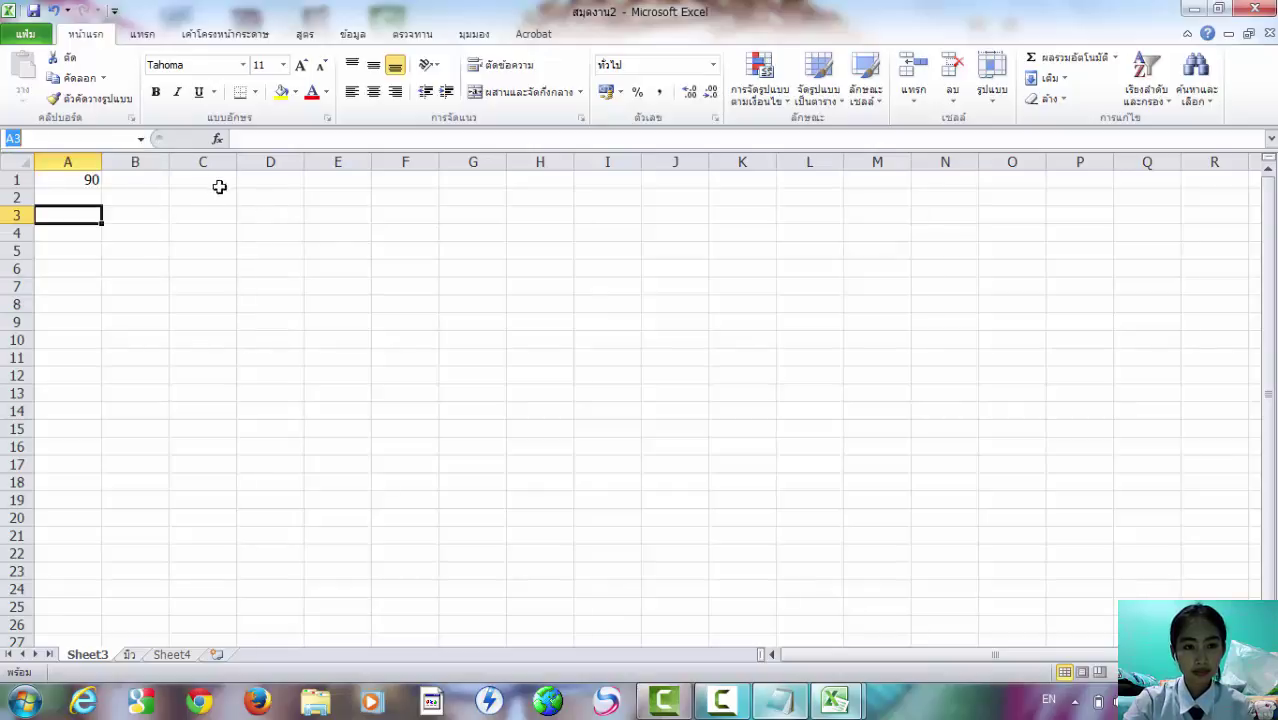
pyautogui.click(250, 214)
pyautogui.click(274, 140)
pyautogui.write('=')
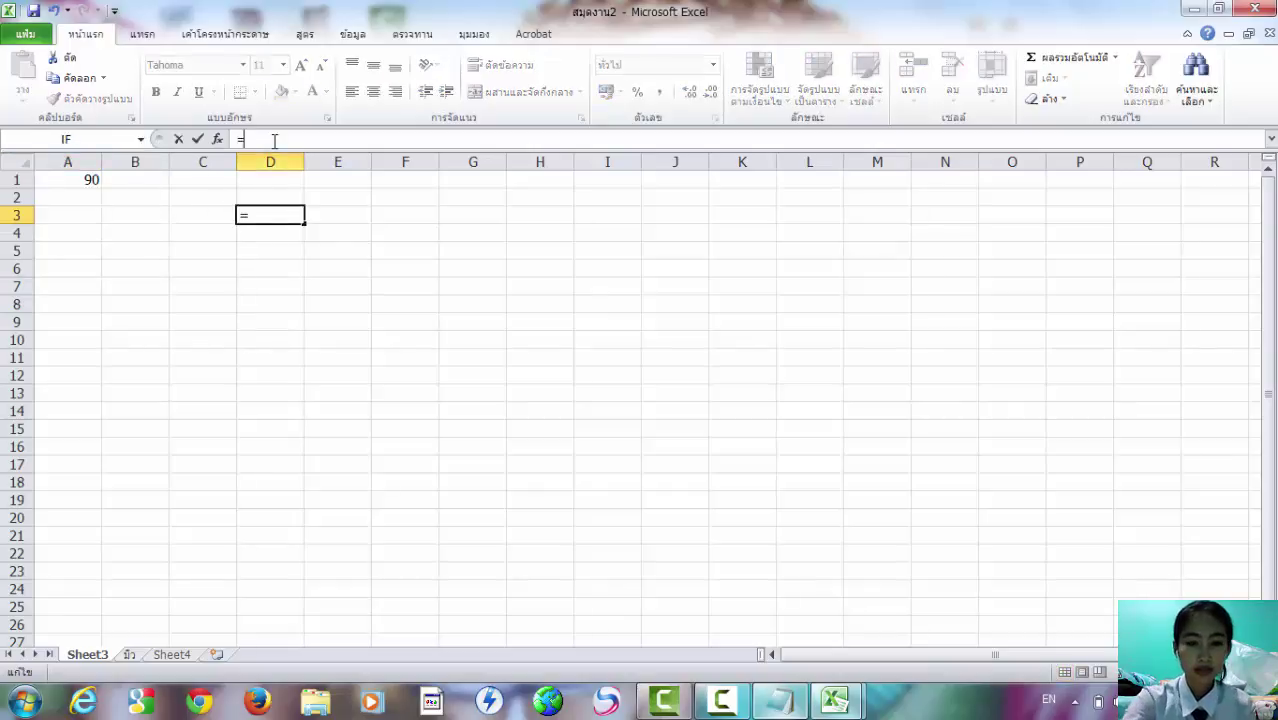
# - Insert SUM from the recent functions list with no arguments and dismiss the error message
pyautogui.click(140, 140)
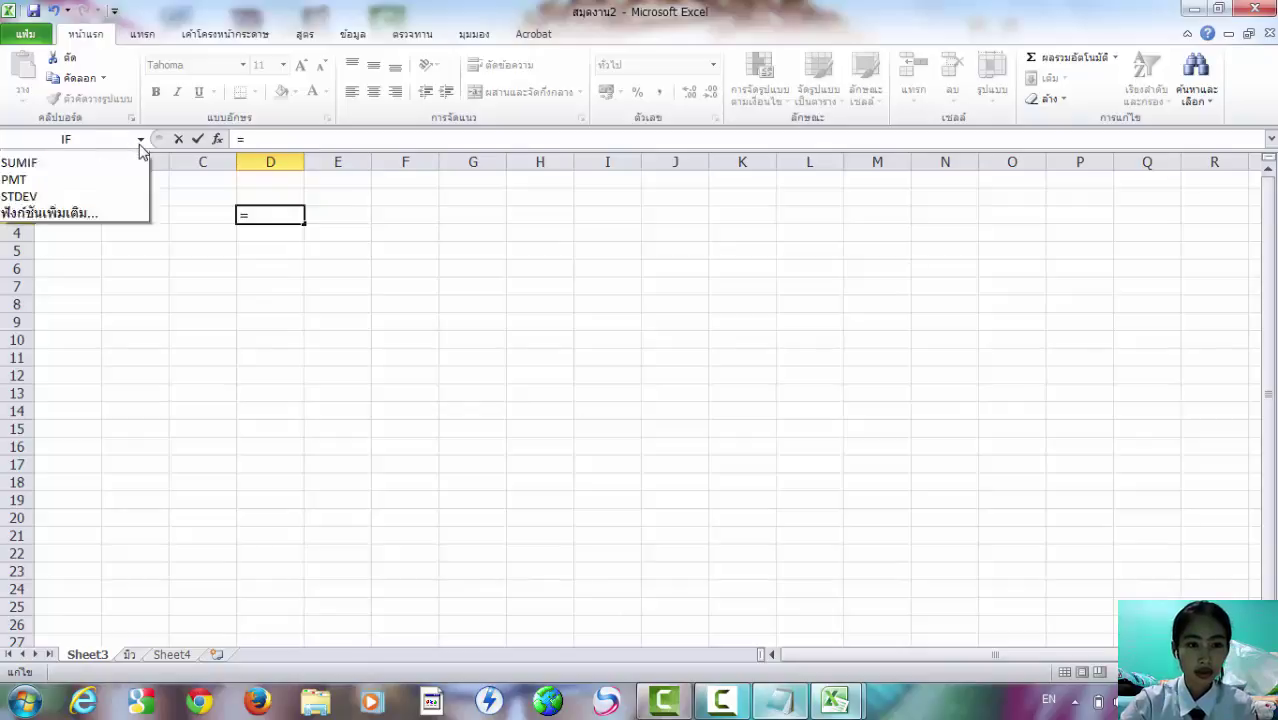
pyautogui.click(100, 177)
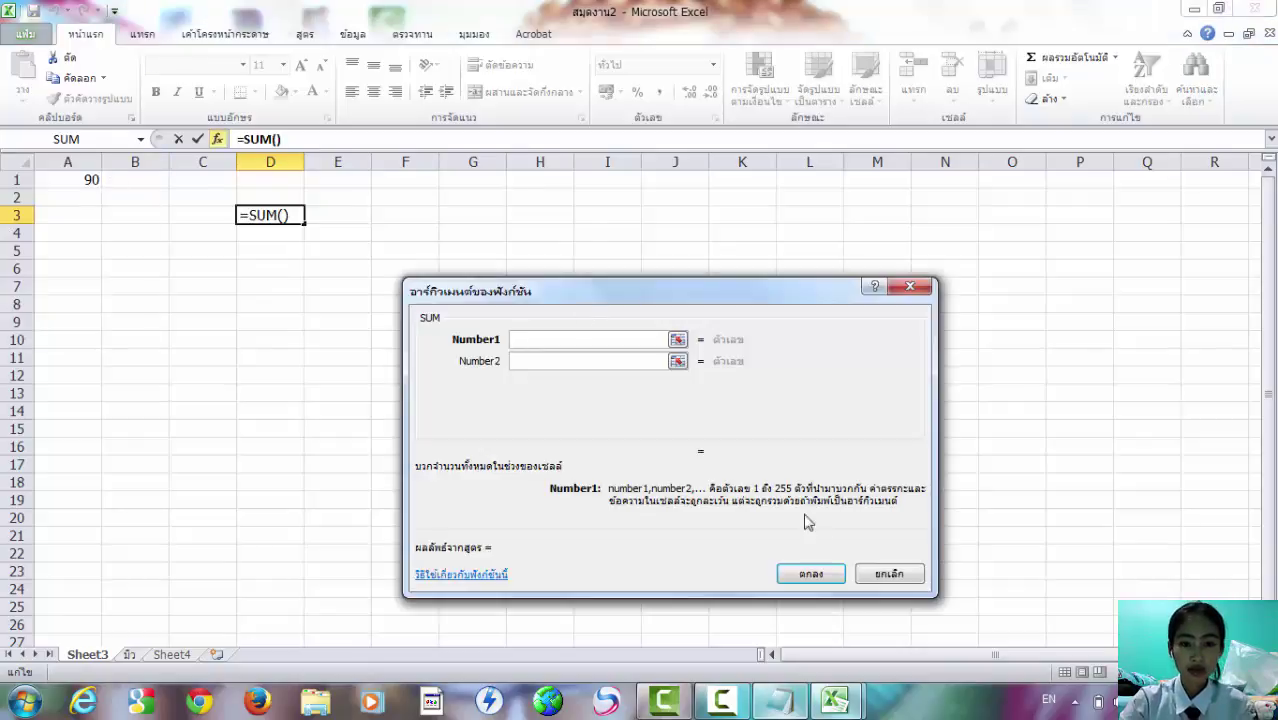
pyautogui.click(824, 580)
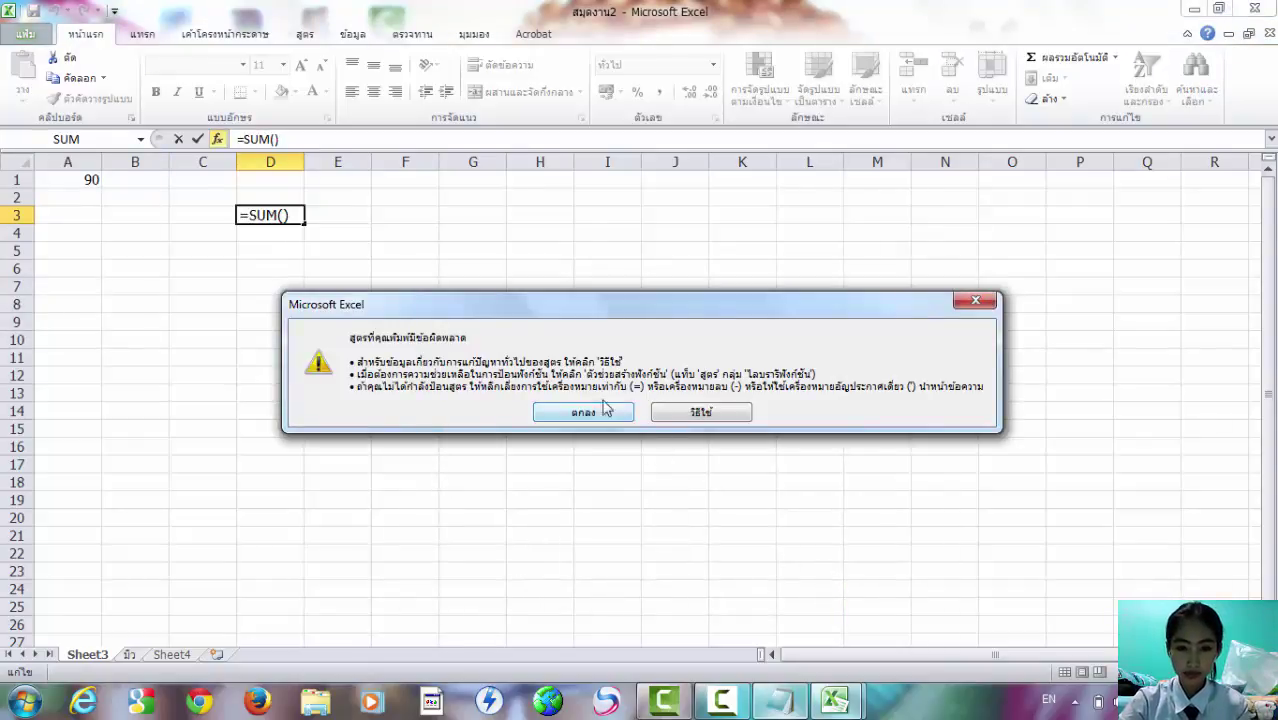
pyautogui.click(591, 414)
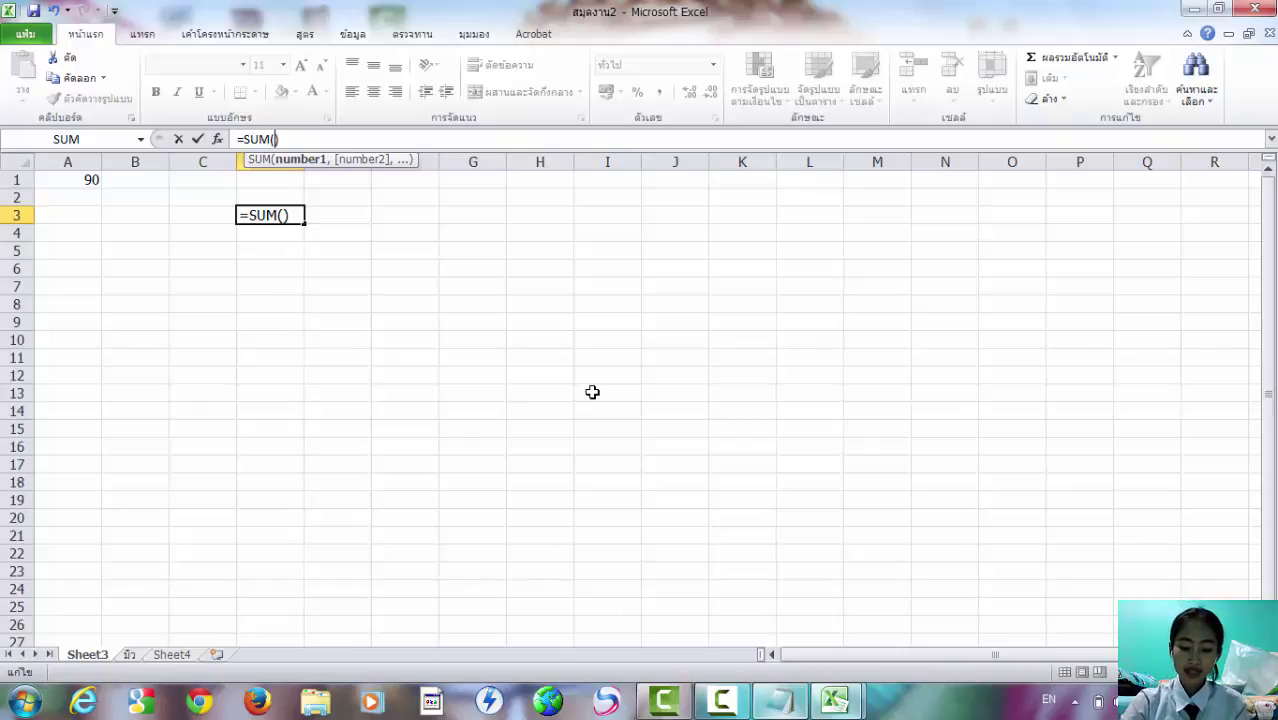
pyautogui.click(217, 139)
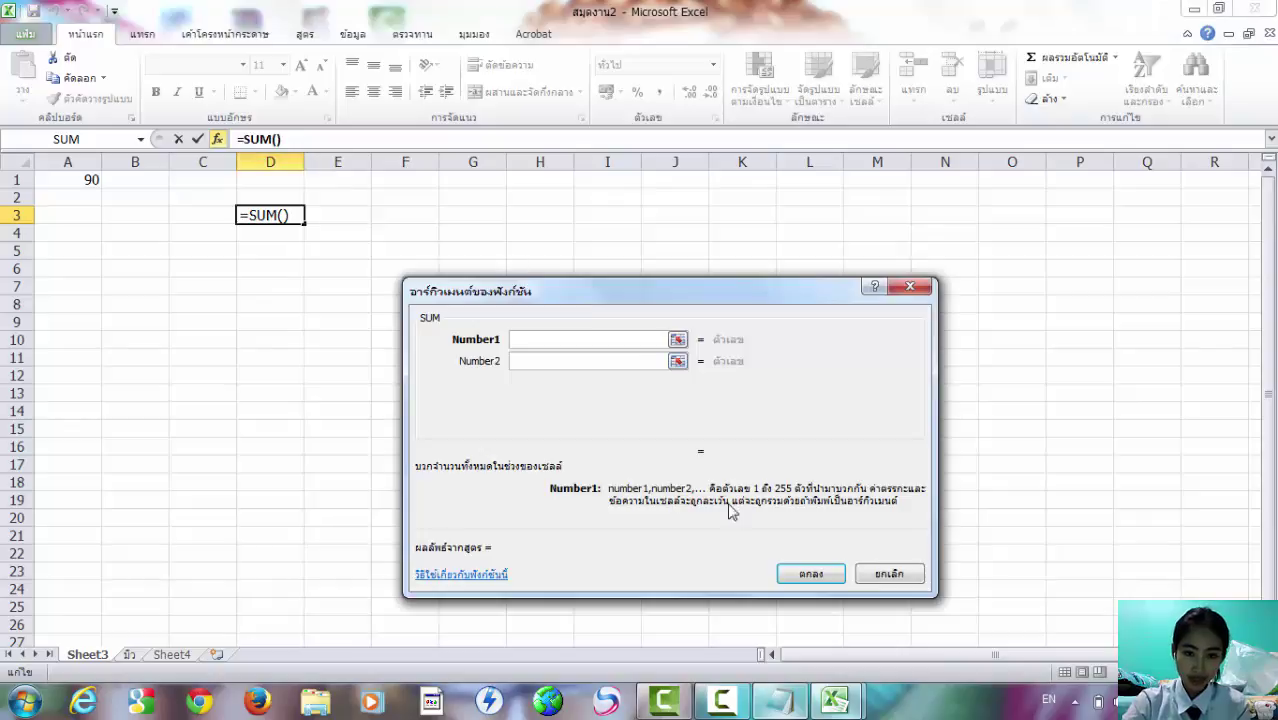
pyautogui.click(808, 576)
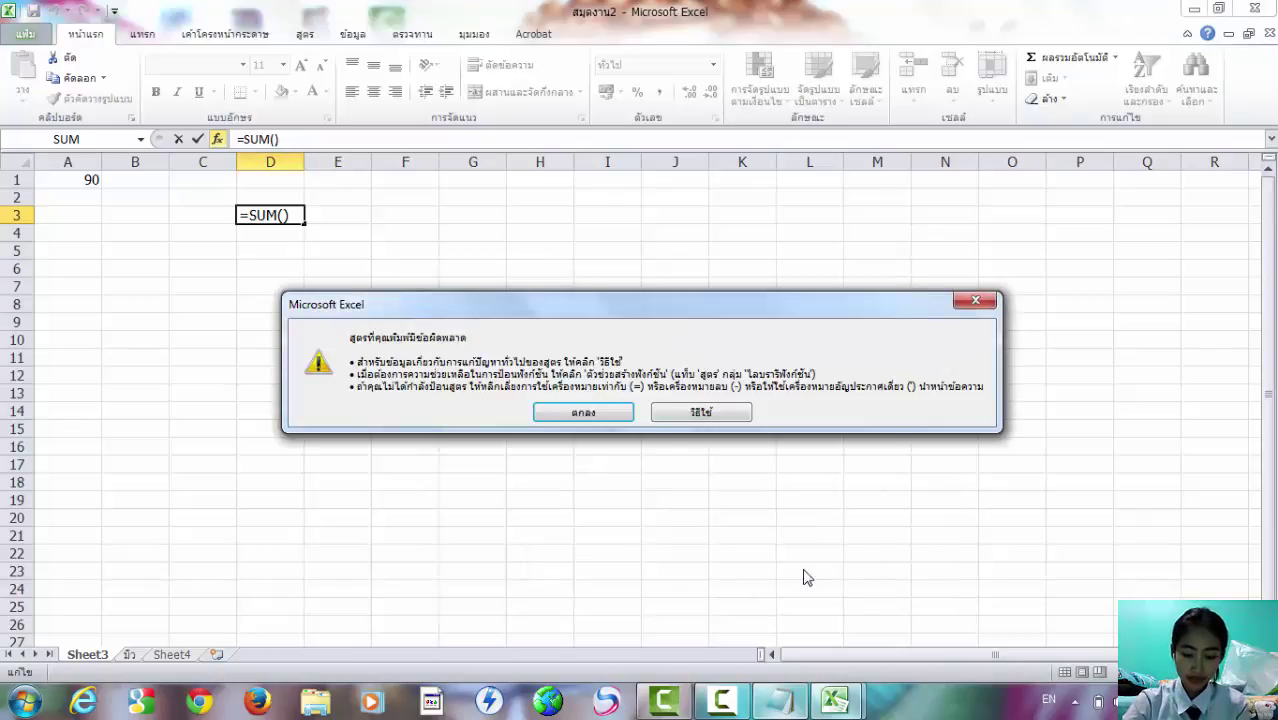
pyautogui.click(614, 414)
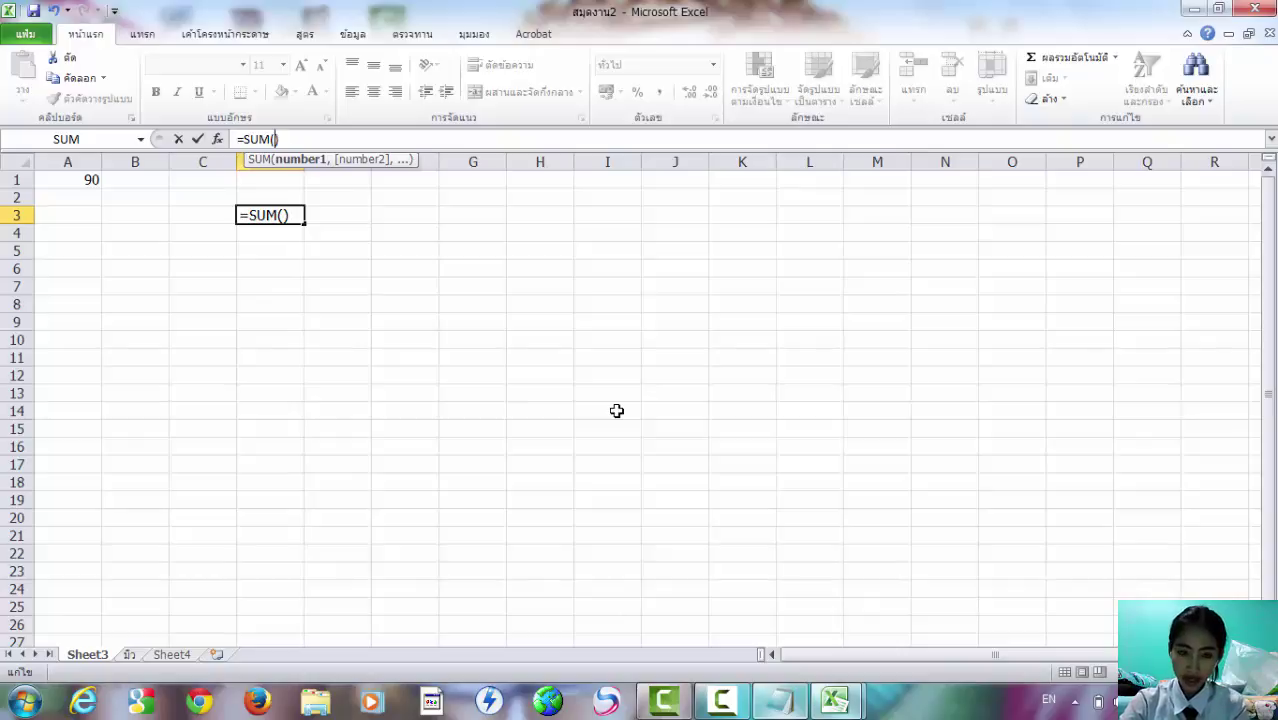
# - Insert the empty cell D2 as the argument of D3's SUM formula
pyautogui.click(721, 700)
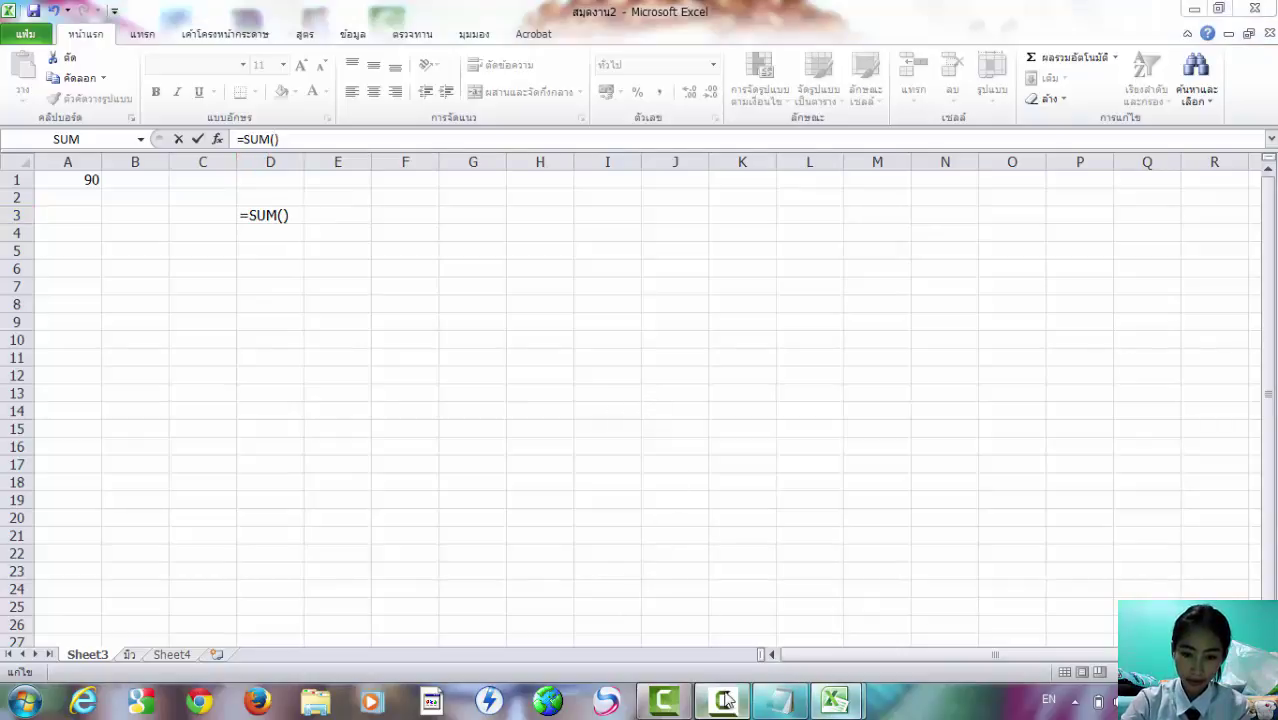
pyautogui.click(270, 197)
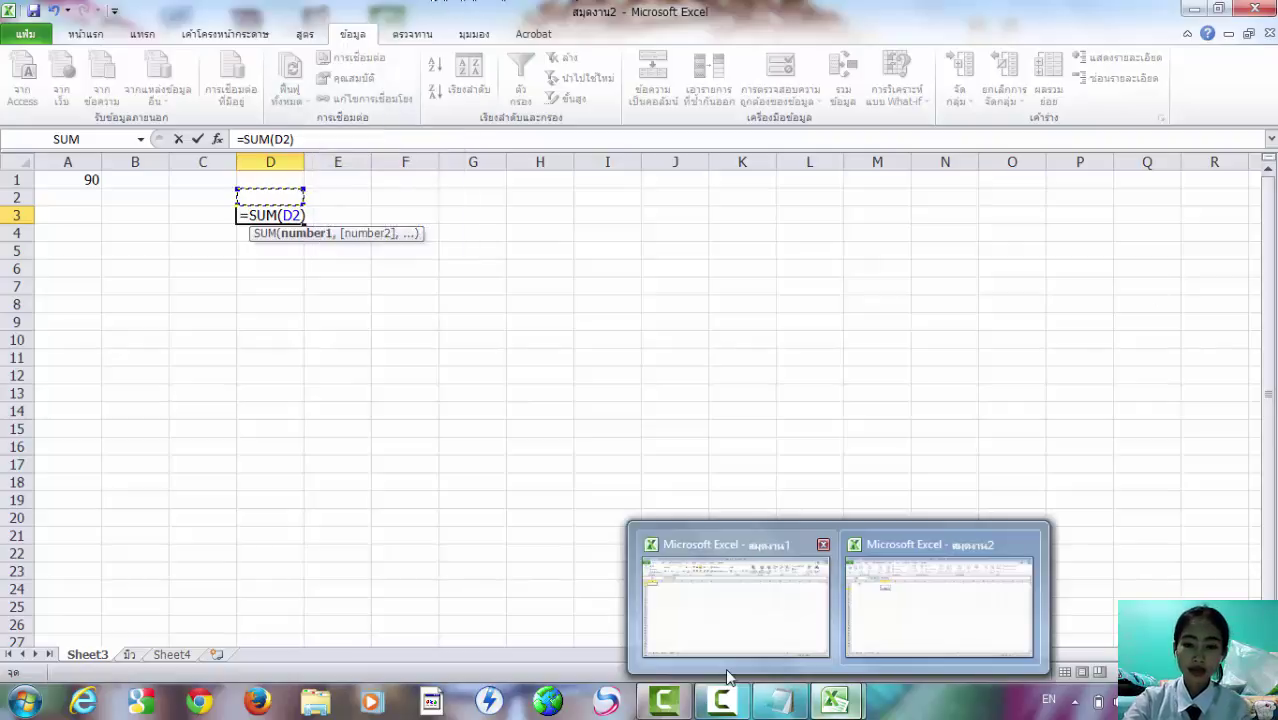
pyautogui.click(712, 703)
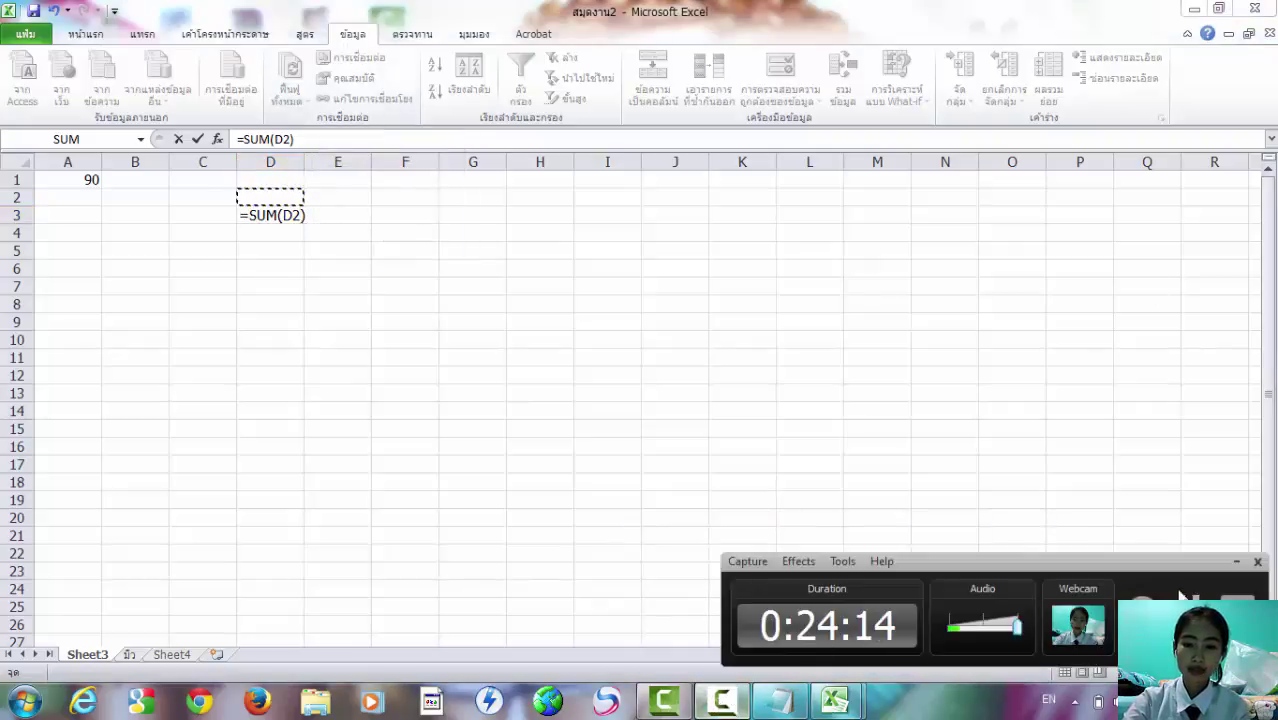